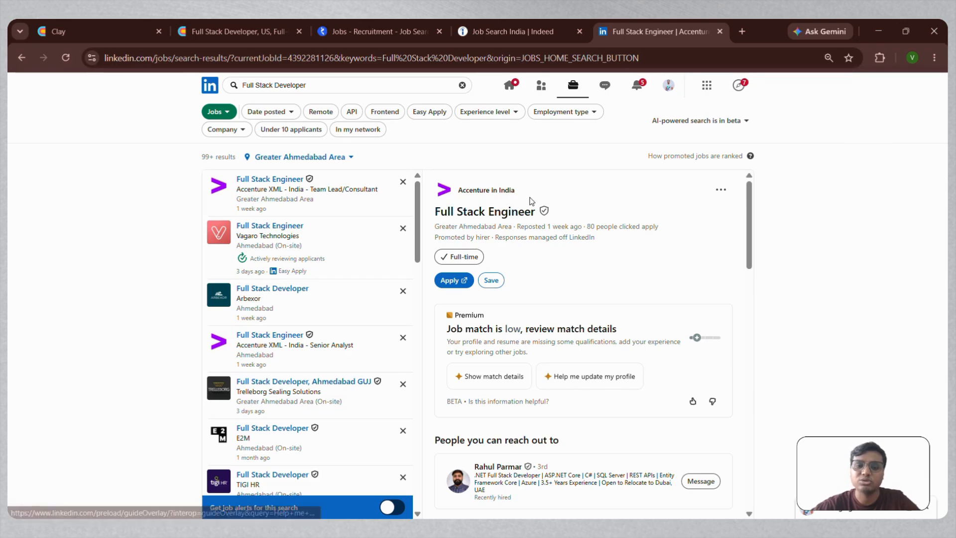
# Examine the Full Stack Engineer posting's details and the list of Full Stack Developer job results on LinkedIn.
pyautogui.scroll(-1, 519, 293)
pyautogui.scroll(-10, 519, 293)
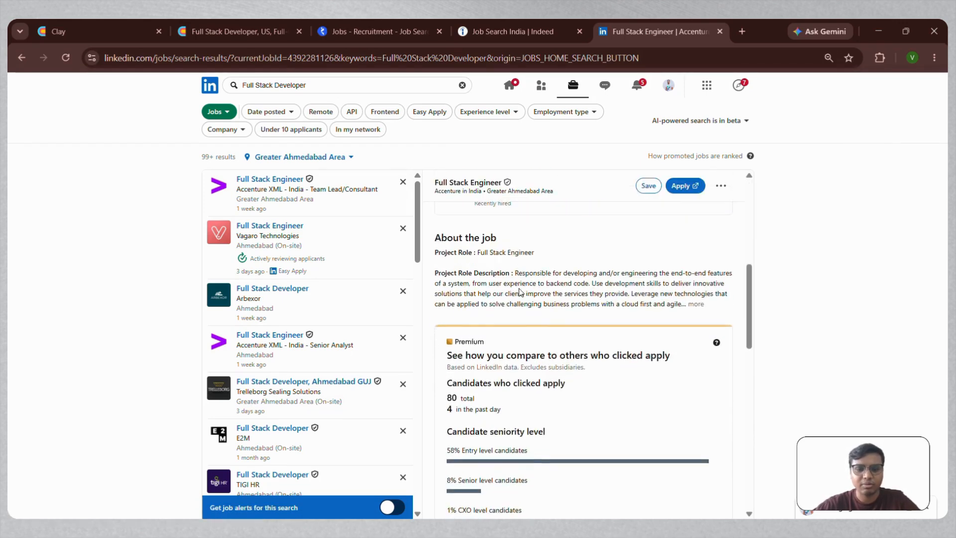
pyautogui.scroll(10, 498, 293)
pyautogui.scroll(-10, 335, 336)
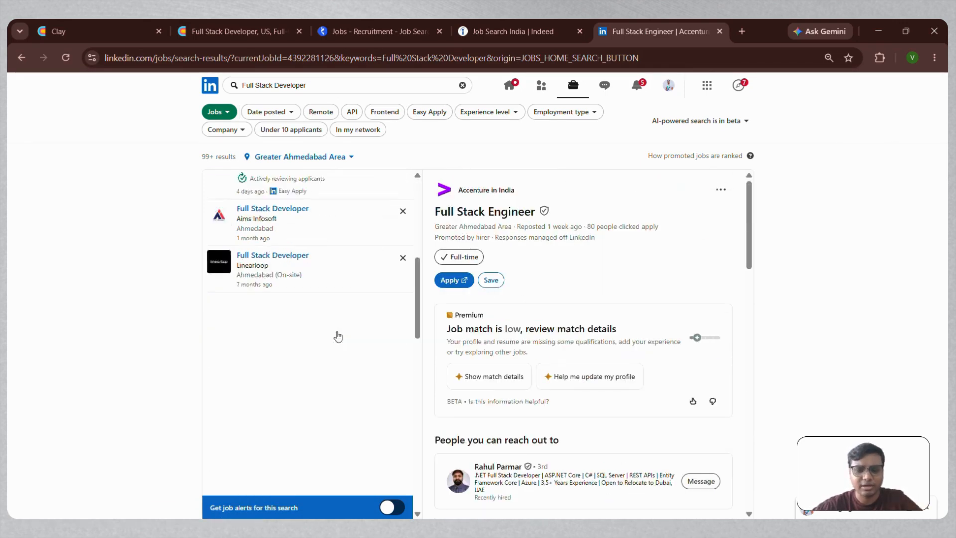
pyautogui.scroll(10, 337, 335)
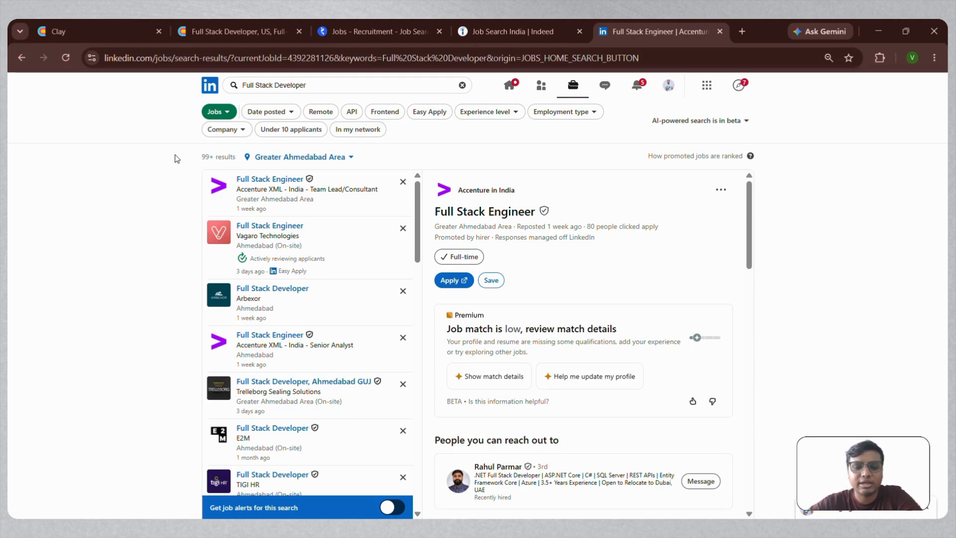
# Switch to Clay and start a new lead search for jobs.
pyautogui.click(142, 40)
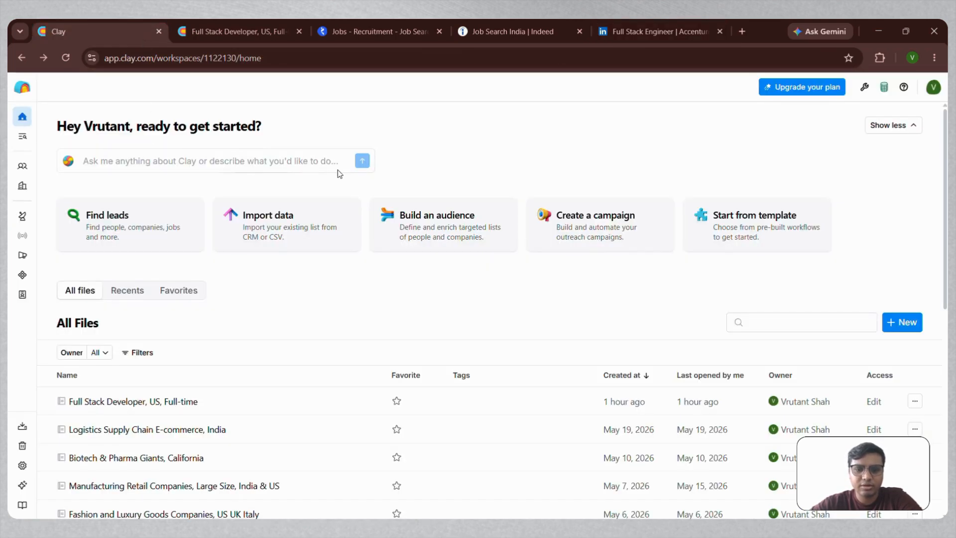
pyautogui.click(125, 227)
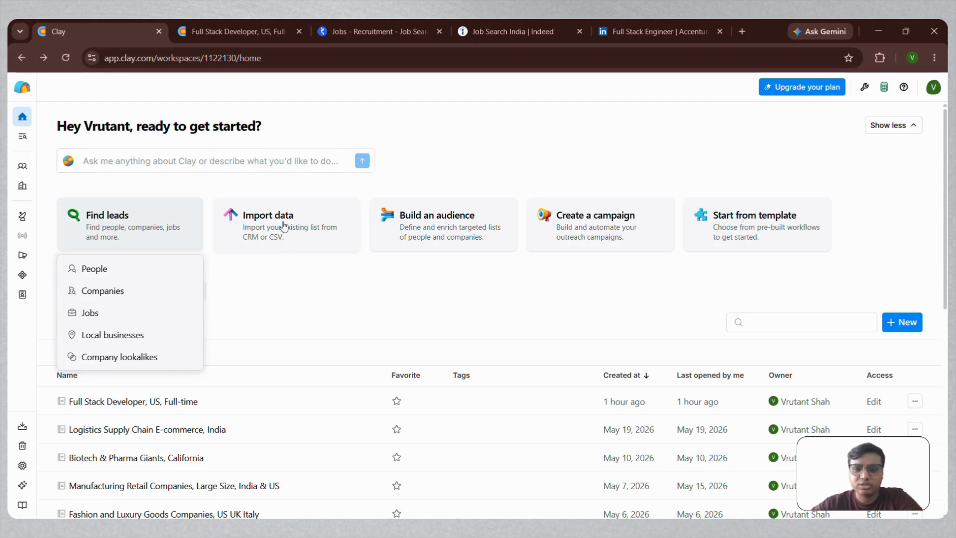
pyautogui.click(118, 313)
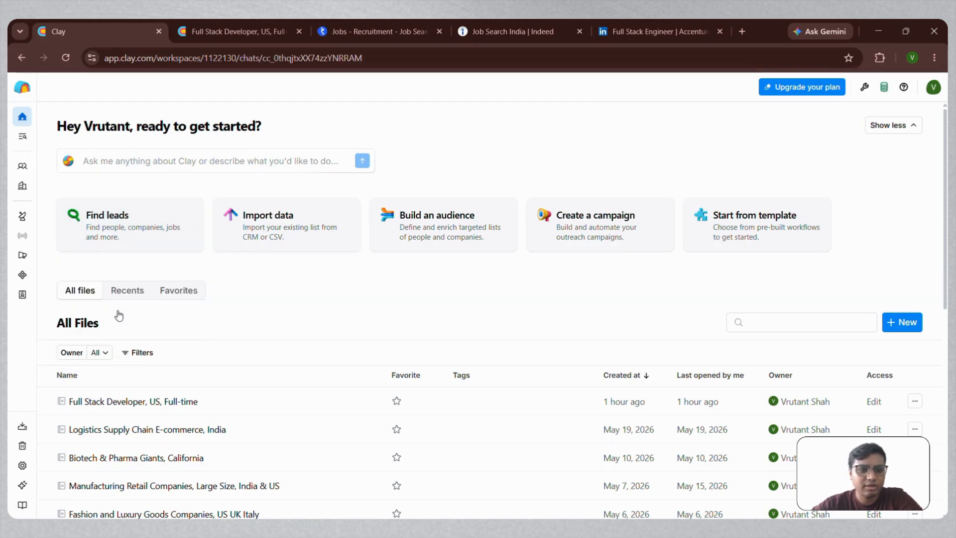
# Filter the job search to include the job title "Full Stack Developer".
pyautogui.click(245, 201)
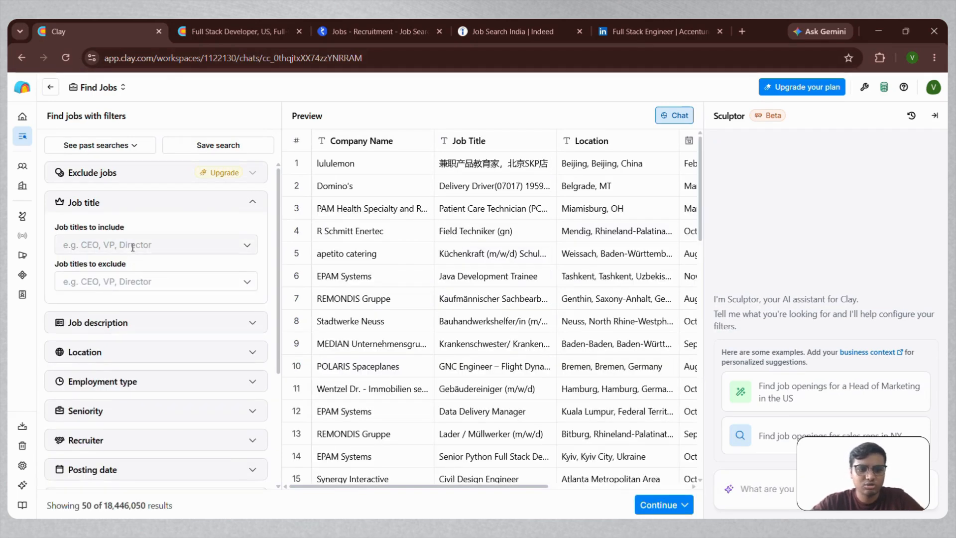
pyautogui.click(133, 245)
pyautogui.write('Full Stack Developer')
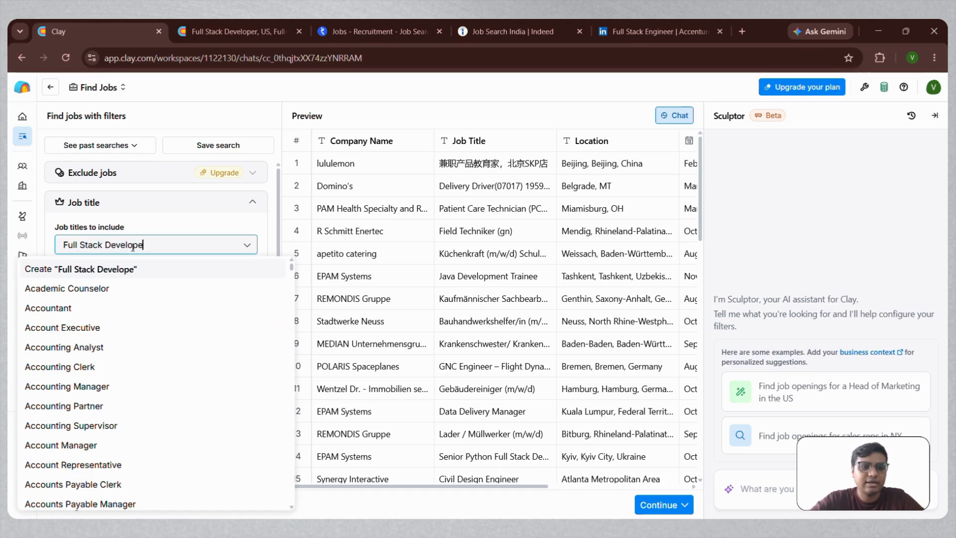
pyautogui.click(132, 271)
pyautogui.click(132, 271)
pyautogui.press('BackSpace')
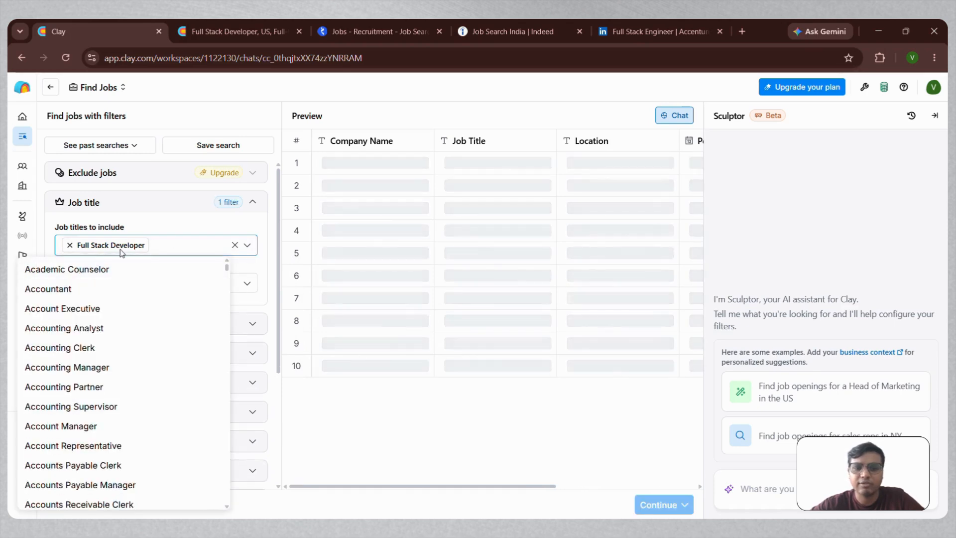
pyautogui.click(253, 267)
# Expand the job description, location and employment type filters and review the available filter options, including the employment types and result limits.
pyautogui.scroll(-2, 252, 267)
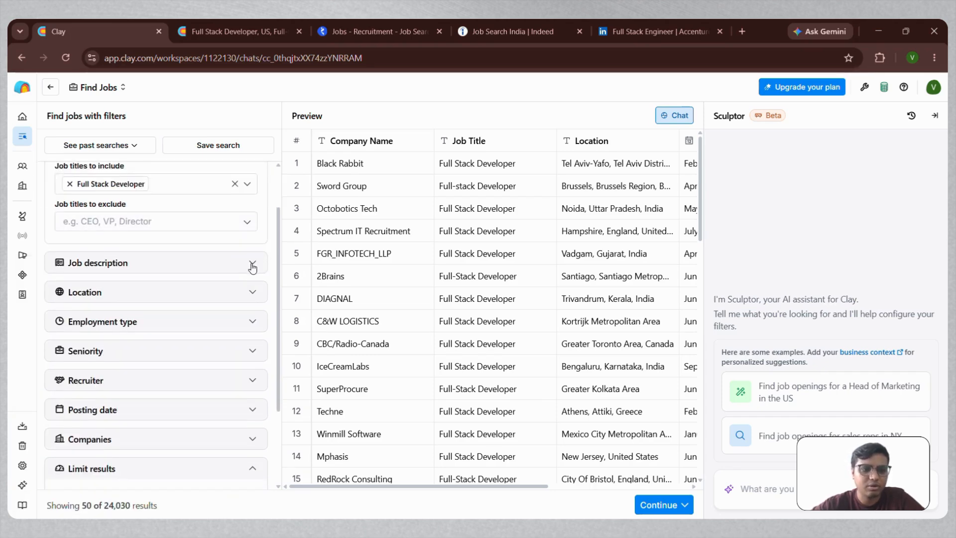
pyautogui.click(252, 265)
pyautogui.click(254, 346)
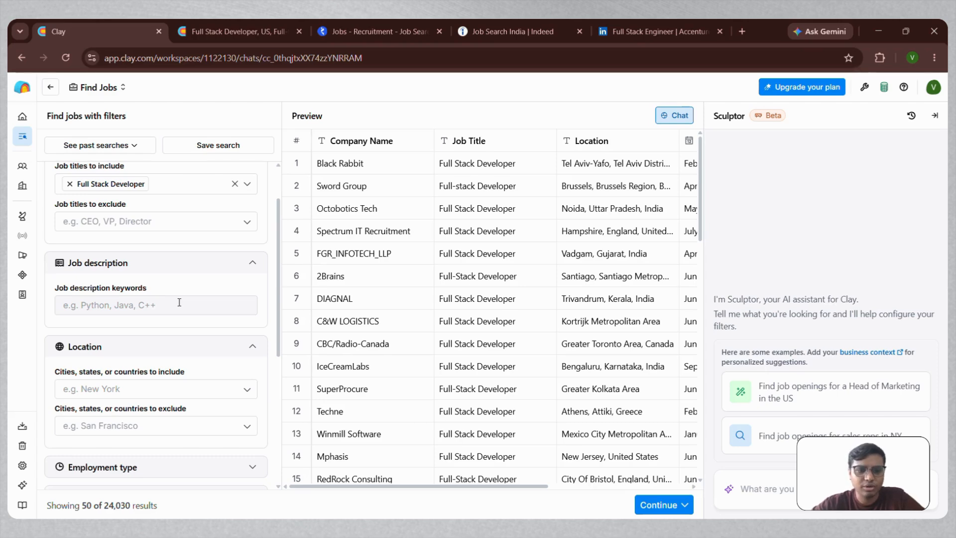
pyautogui.scroll(-2, 179, 303)
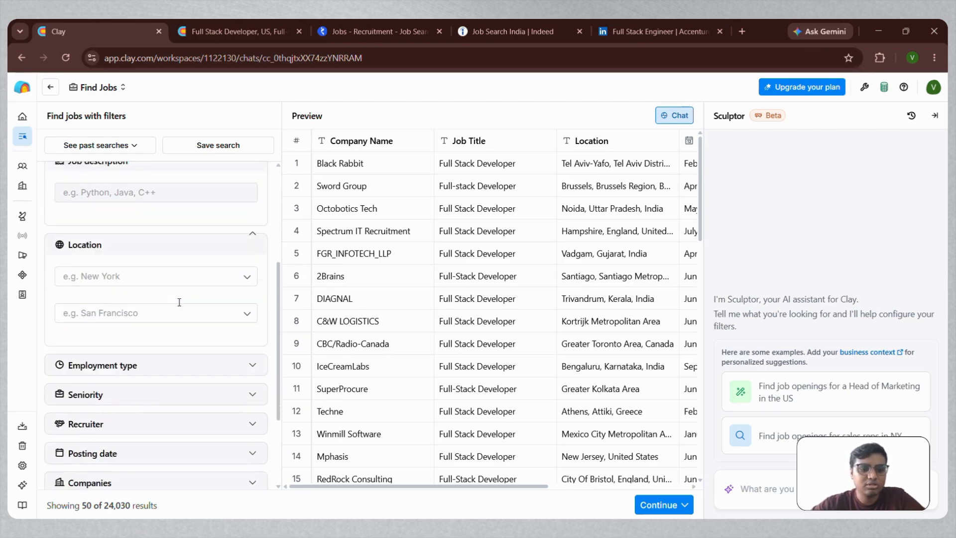
pyautogui.click(249, 335)
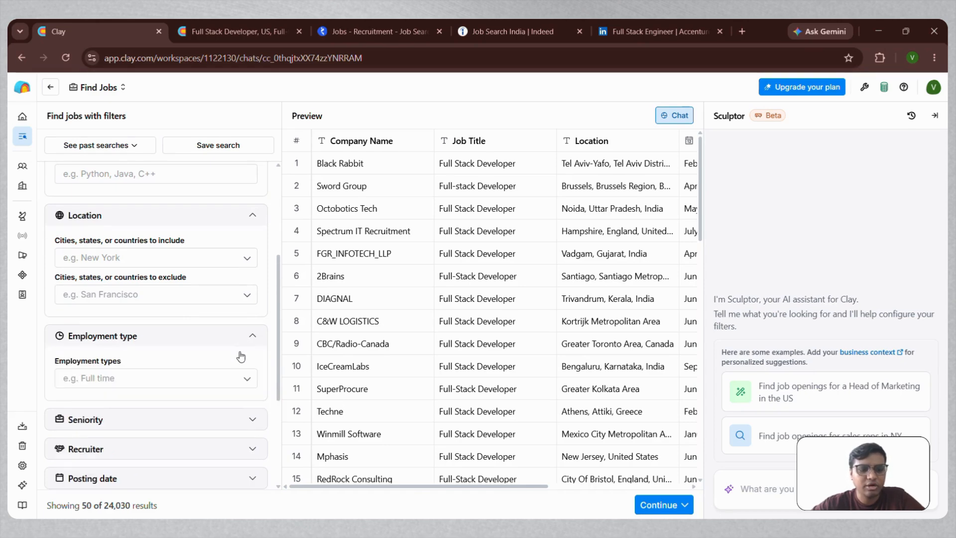
pyautogui.click(234, 380)
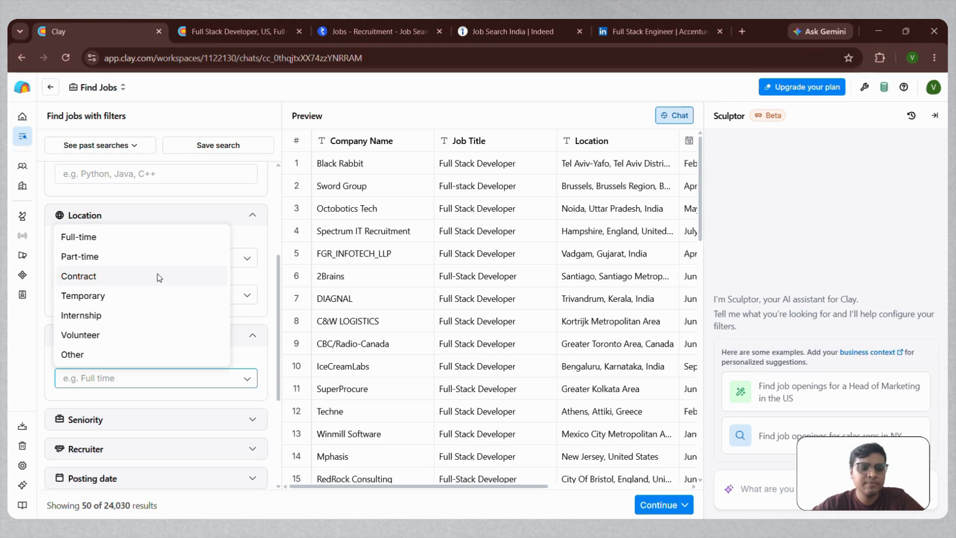
pyautogui.click(269, 401)
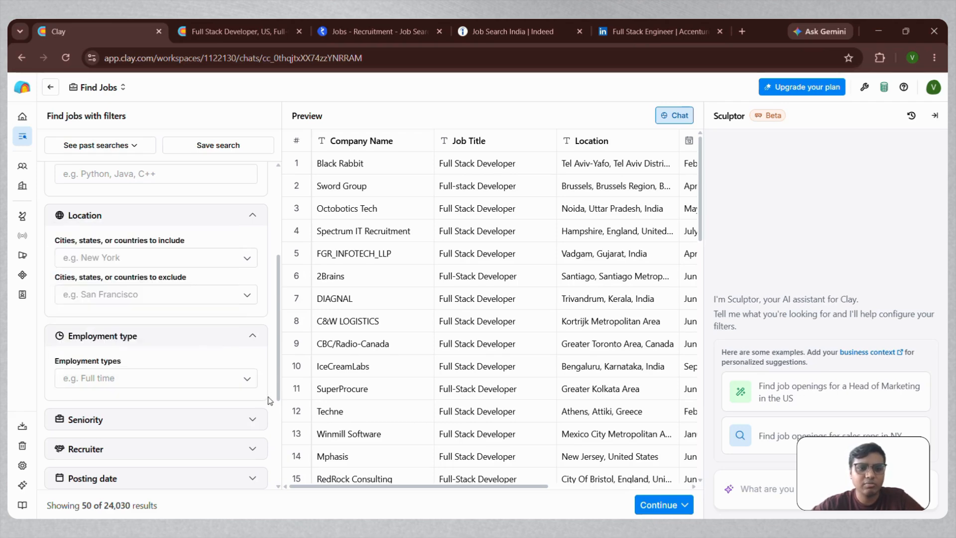
pyautogui.scroll(-4, 269, 401)
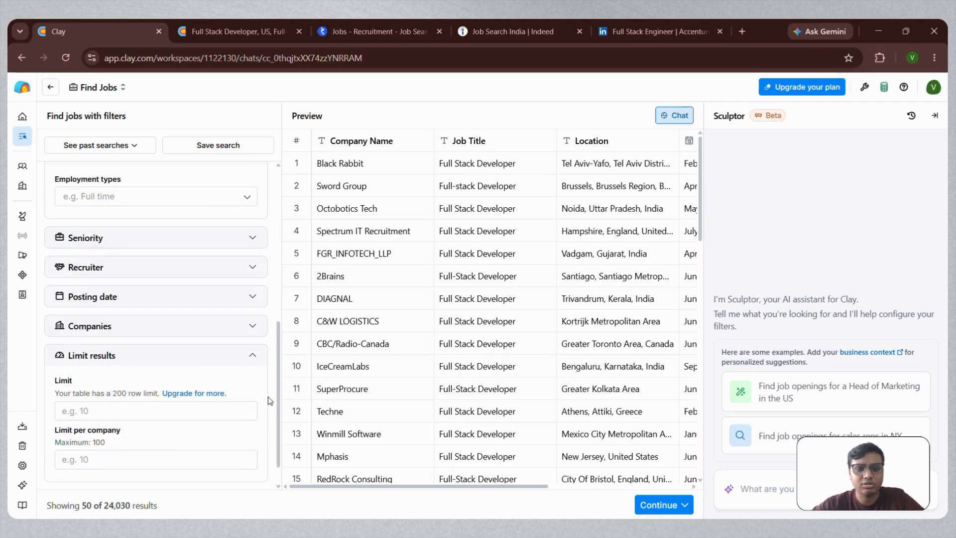
pyautogui.scroll(6, 268, 401)
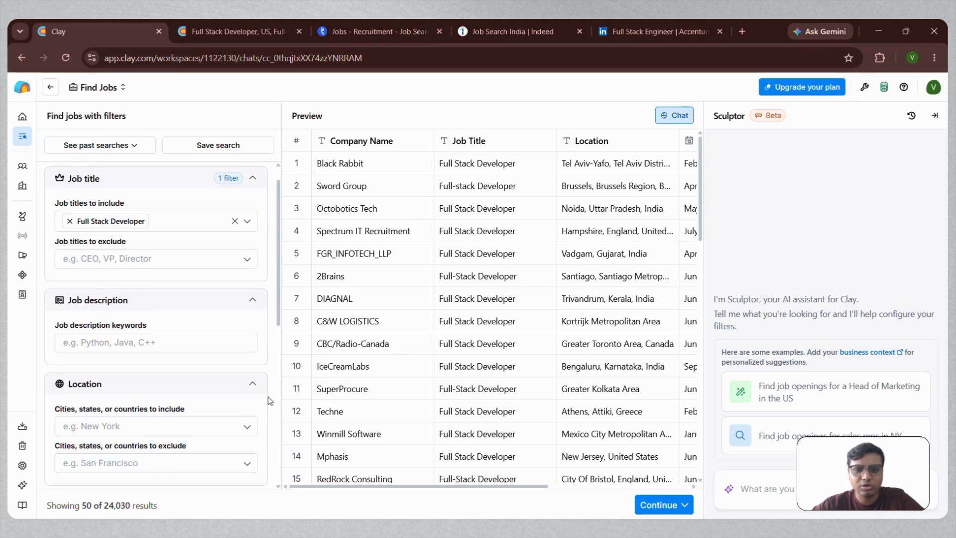
# Open the jobs table in the existing "Full Stack Developer, US, Full-time" workbook and review its source inputs and columns.
pyautogui.click(243, 36)
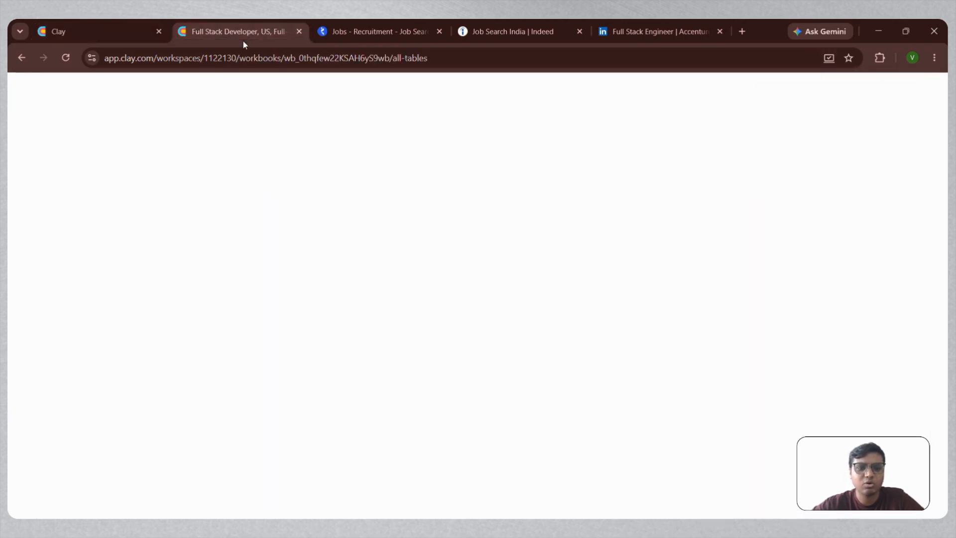
pyautogui.click(181, 506)
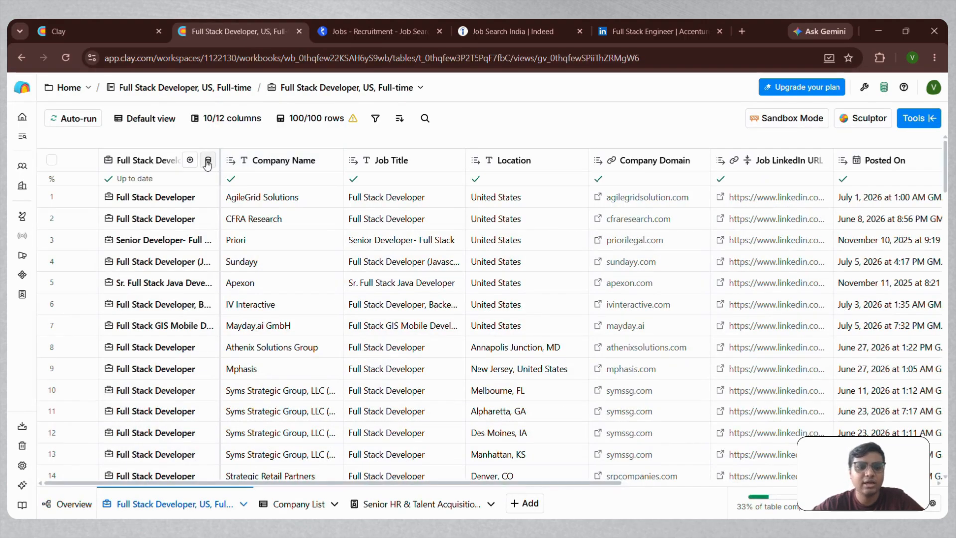
pyautogui.click(208, 162)
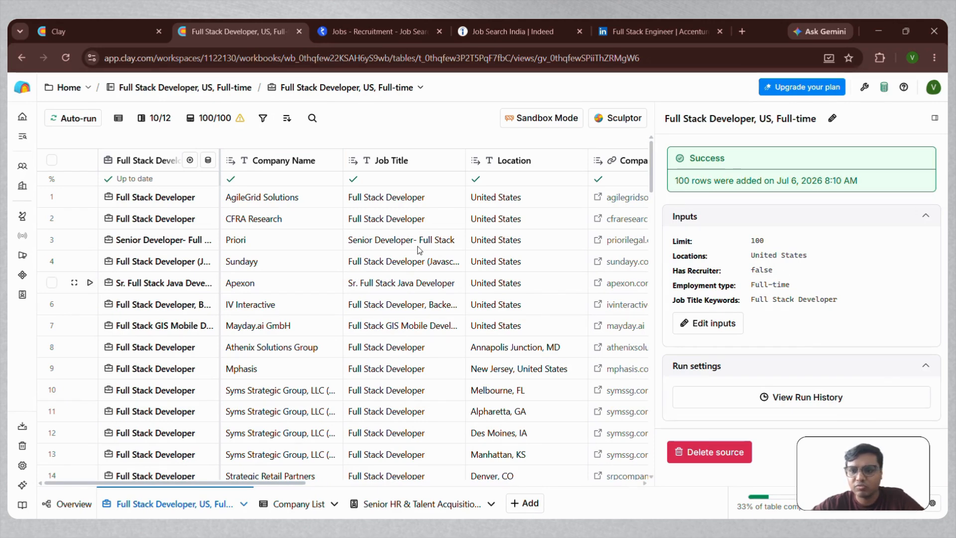
pyautogui.click(935, 118)
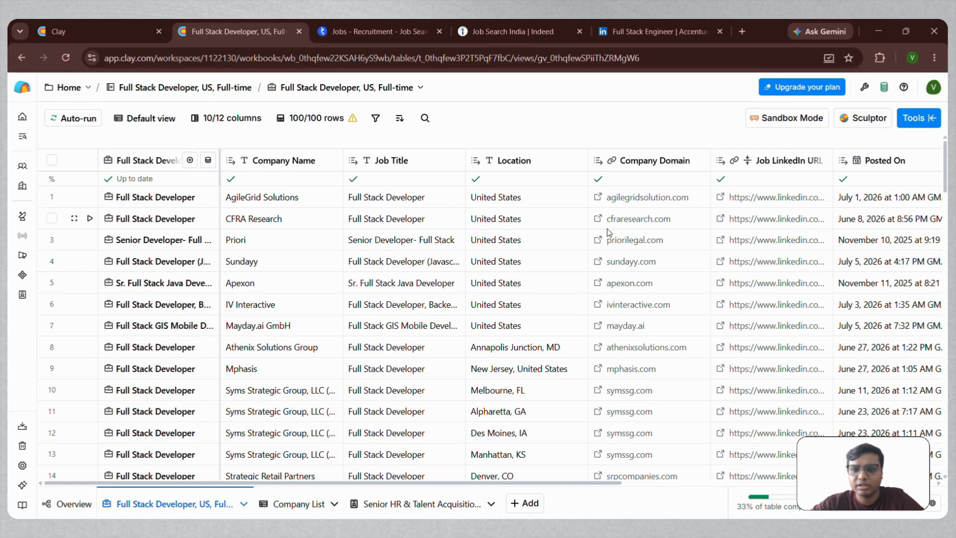
pyautogui.hscroll(5, 608, 231)
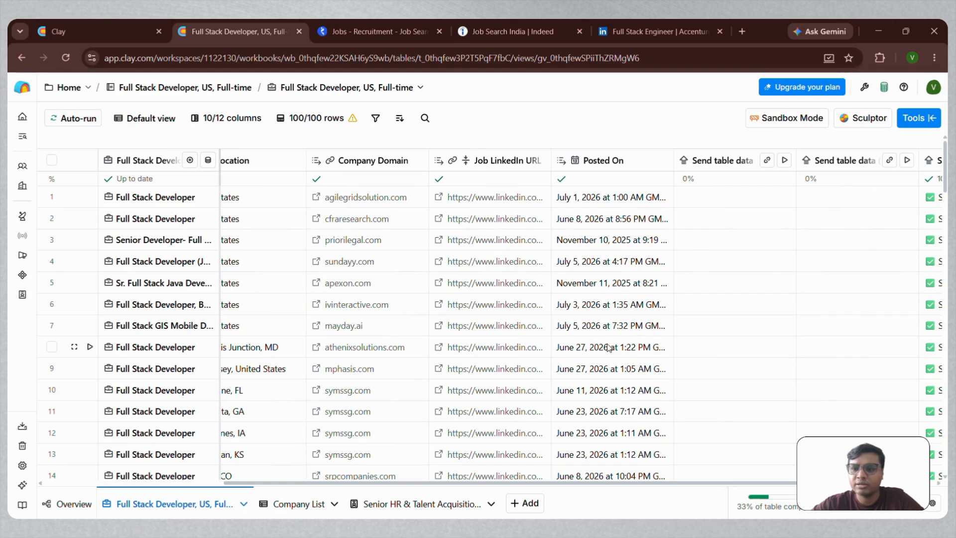
pyautogui.hscroll(-1, 608, 347)
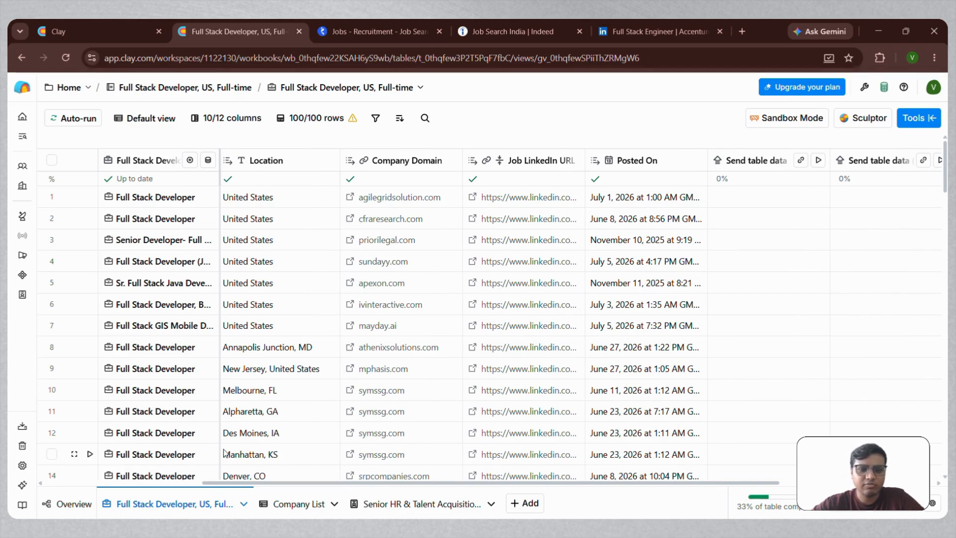
# Open the workbook overview and examine how the job source, Company List and Senior HR & Talent Acquisition Leaders tables connect.
pyautogui.click(74, 504)
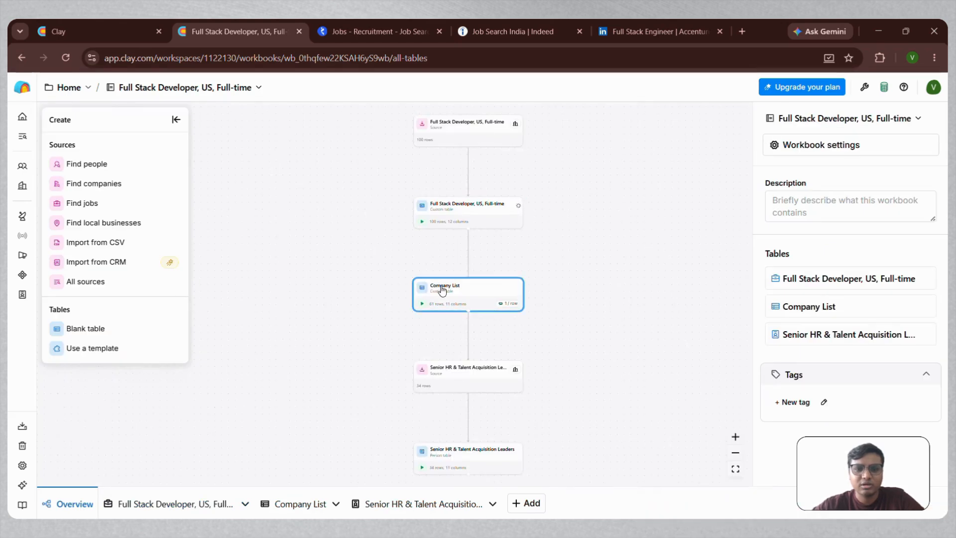
pyautogui.scroll(5, 442, 291)
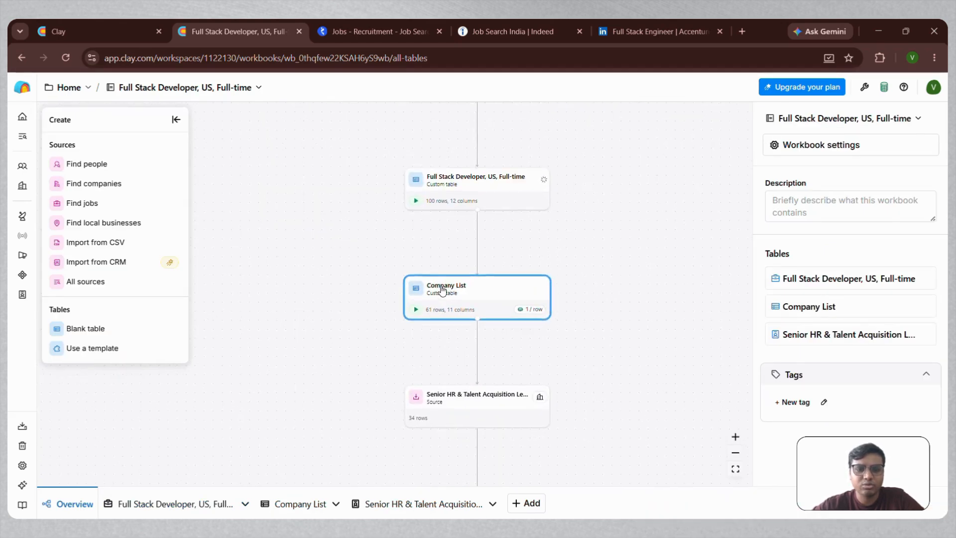
pyautogui.scroll(5, 441, 290)
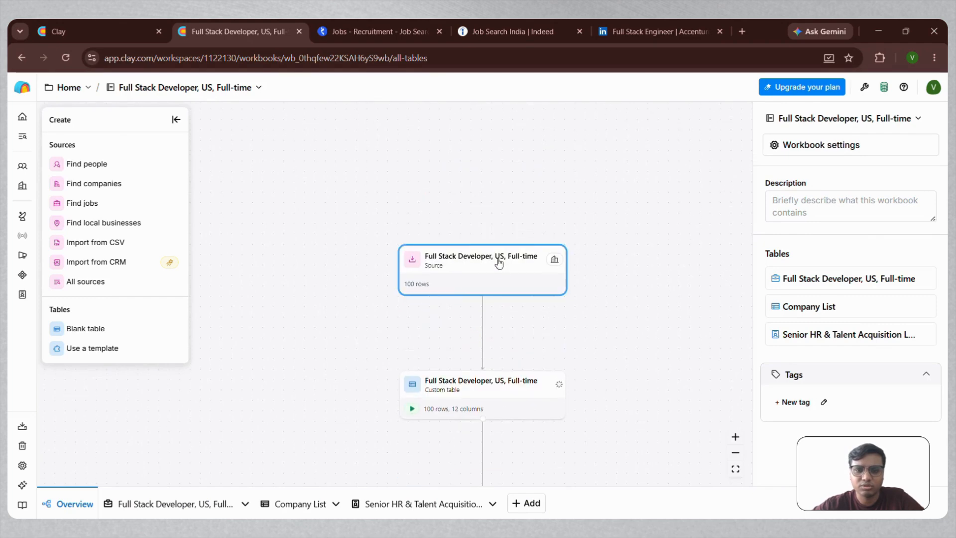
pyautogui.scroll(-5, 468, 395)
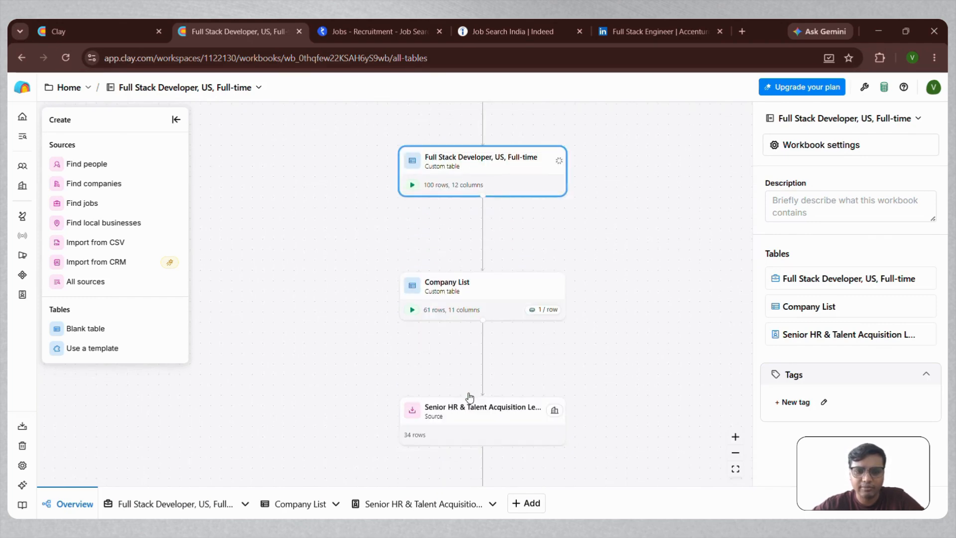
pyautogui.scroll(1, 474, 183)
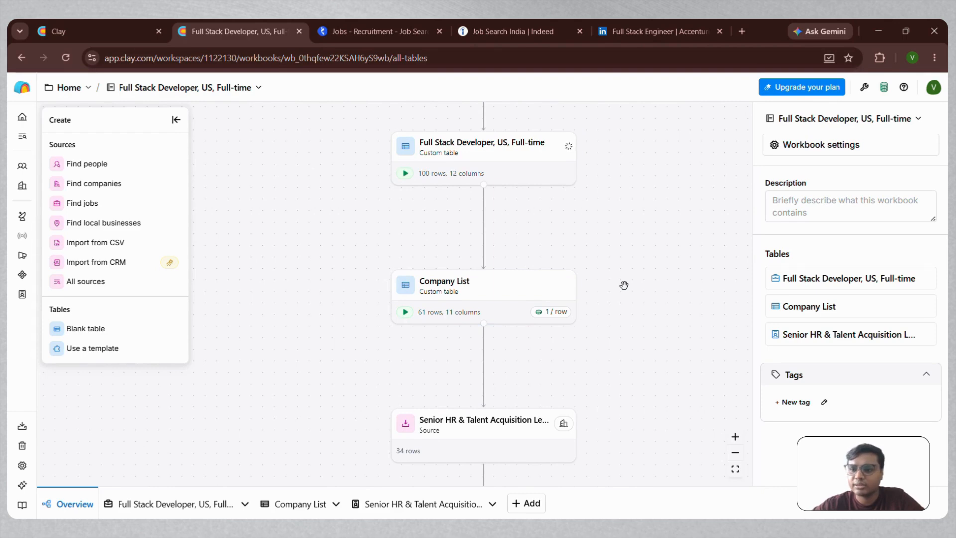
# Check the jobs table's columns, and return to the workbook overview to inspect the Full Stack Developer custom table's link to Company List.
pyautogui.click(189, 505)
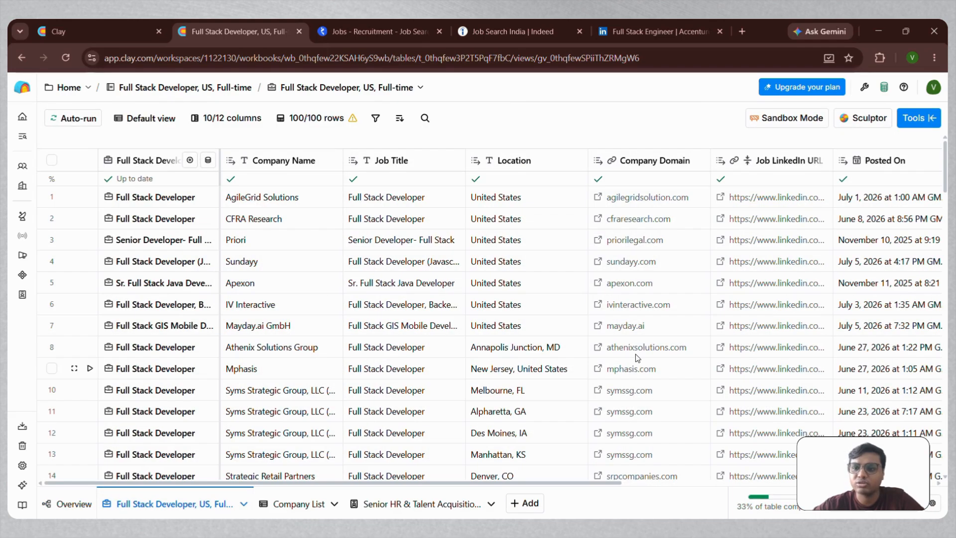
pyautogui.hscroll(2, 764, 310)
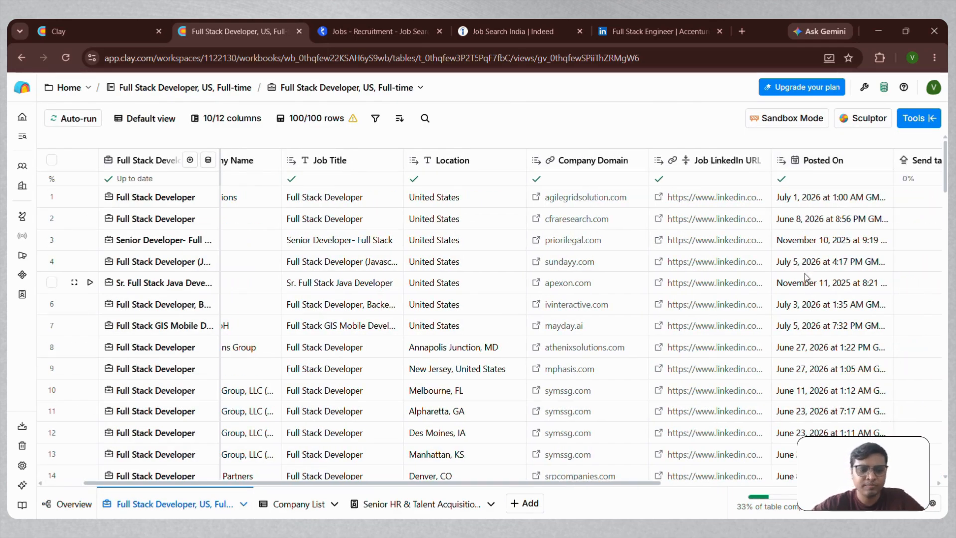
pyautogui.click(75, 505)
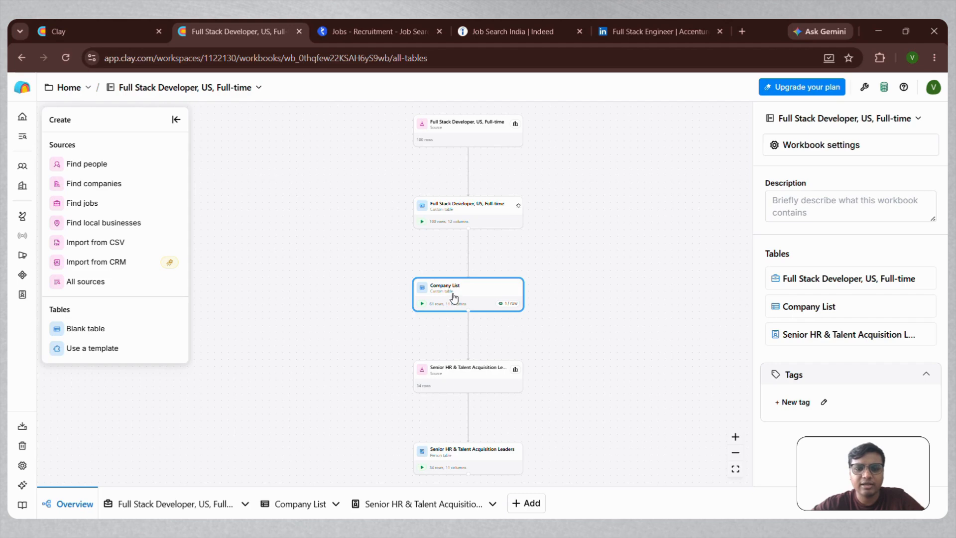
pyautogui.scroll(3, 455, 296)
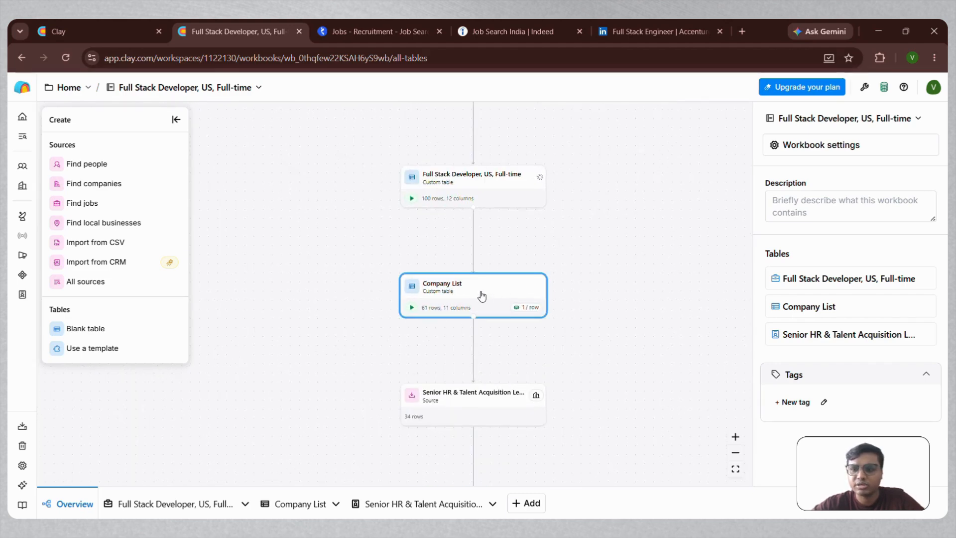
pyautogui.click(484, 189)
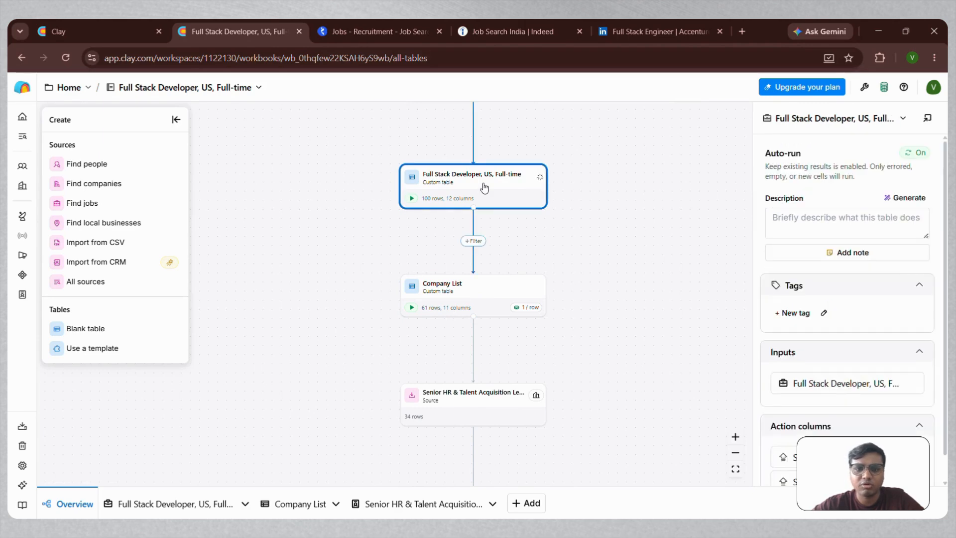
# Open the jobs table, find the Send table data export tool and review which destination tables in the workbook it offers.
pyautogui.click(176, 505)
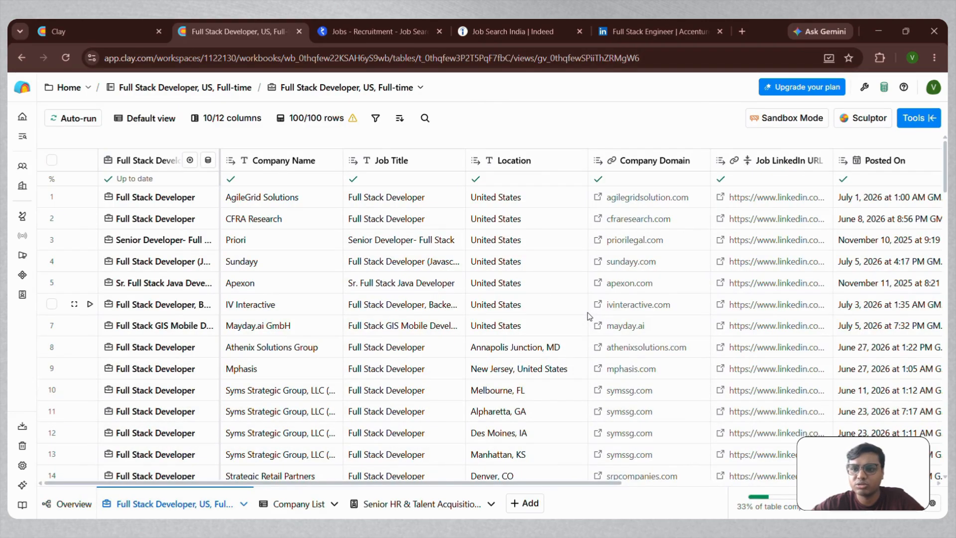
pyautogui.hscroll(10, 589, 317)
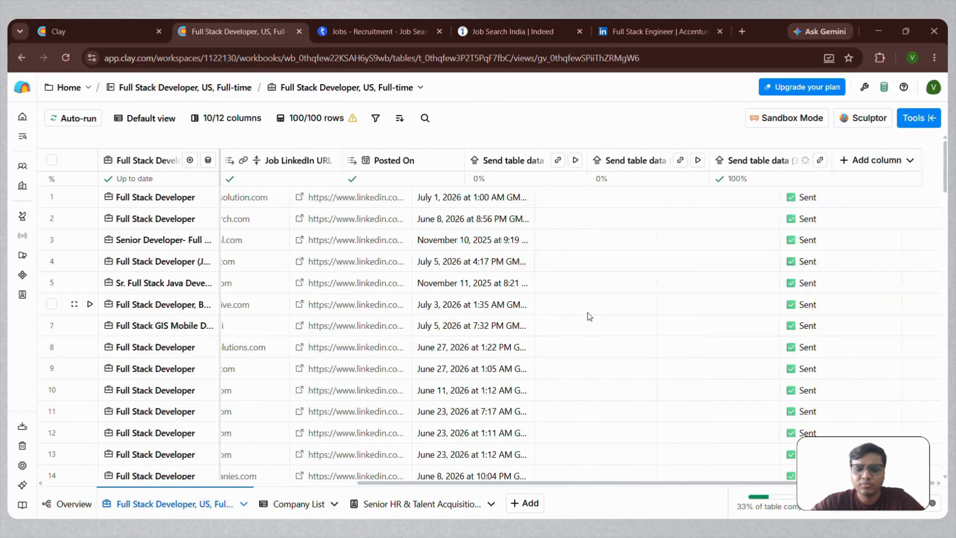
pyautogui.click(919, 120)
pyautogui.write('send table data')
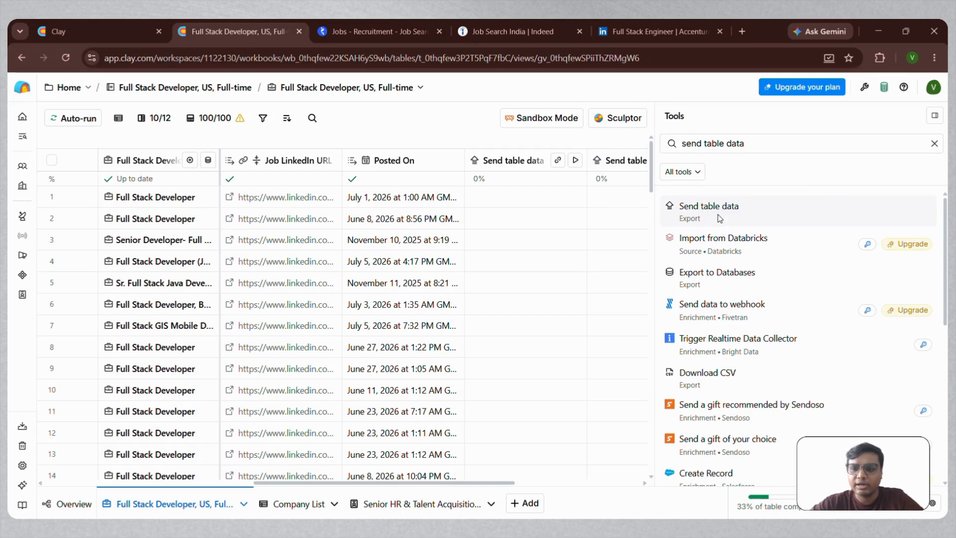
pyautogui.click(719, 218)
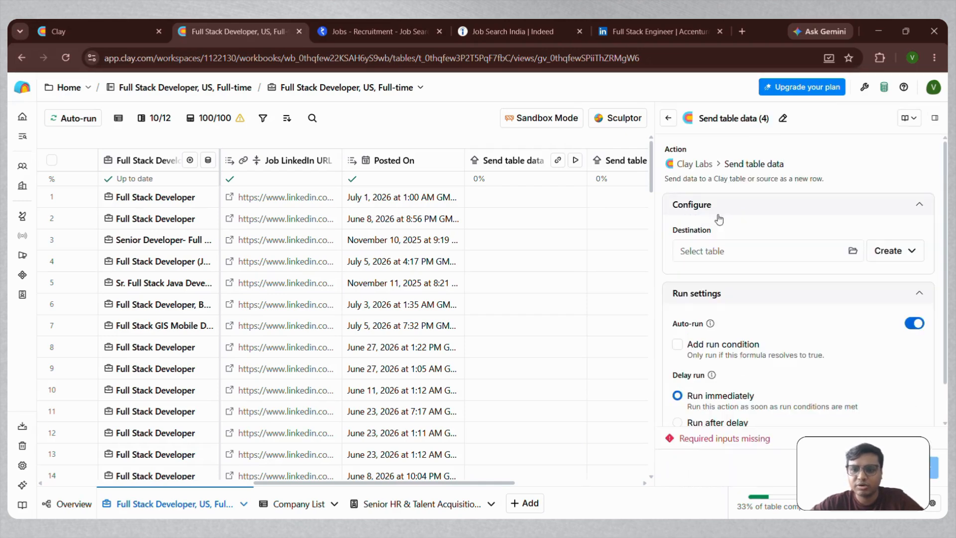
pyautogui.click(727, 255)
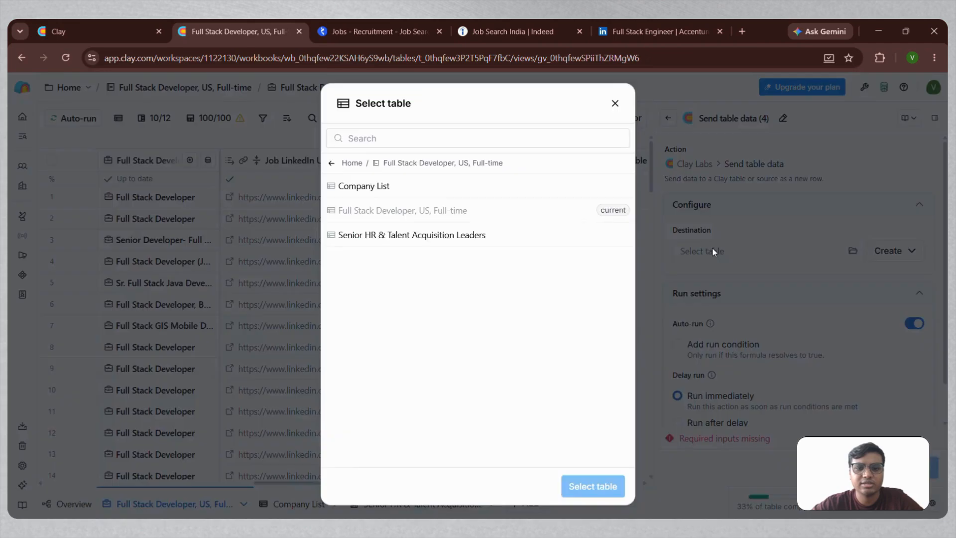
pyautogui.click(614, 104)
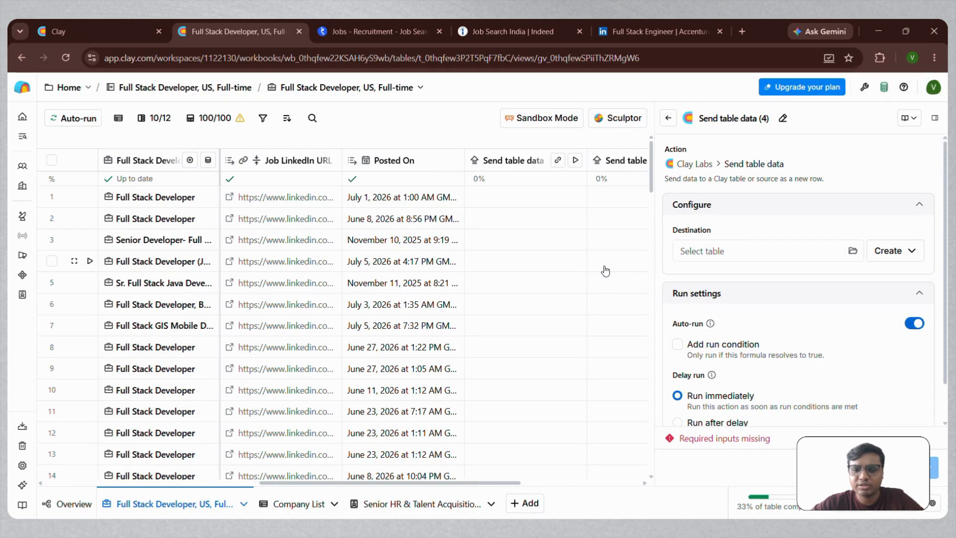
pyautogui.hscroll(4, 604, 269)
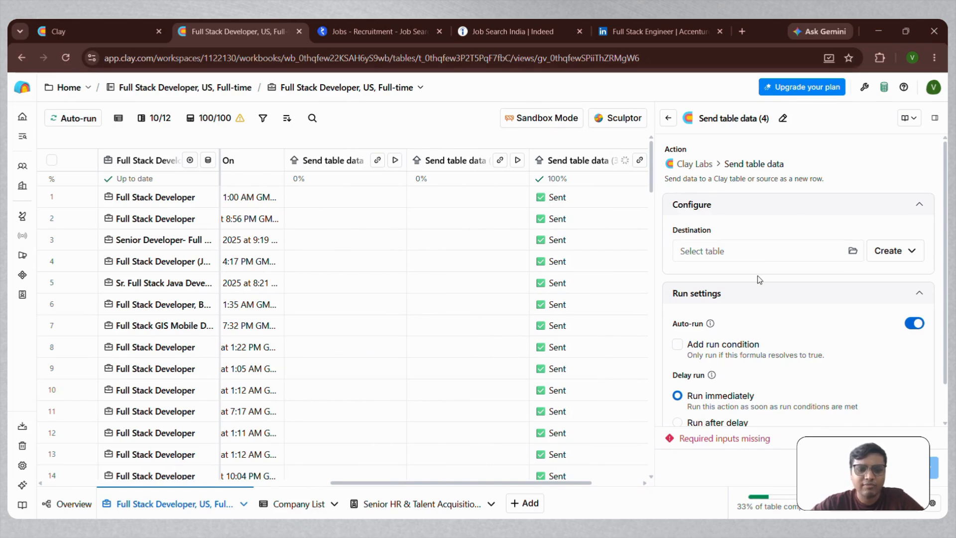
# Compare the Company List table with the jobs table, checking the jobs table for repeated companies.
pyautogui.click(301, 504)
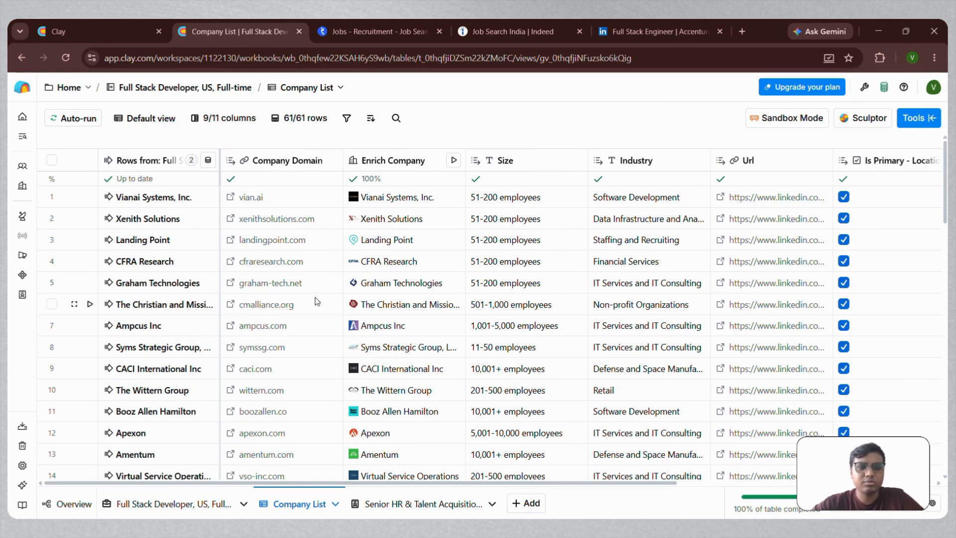
pyautogui.click(186, 504)
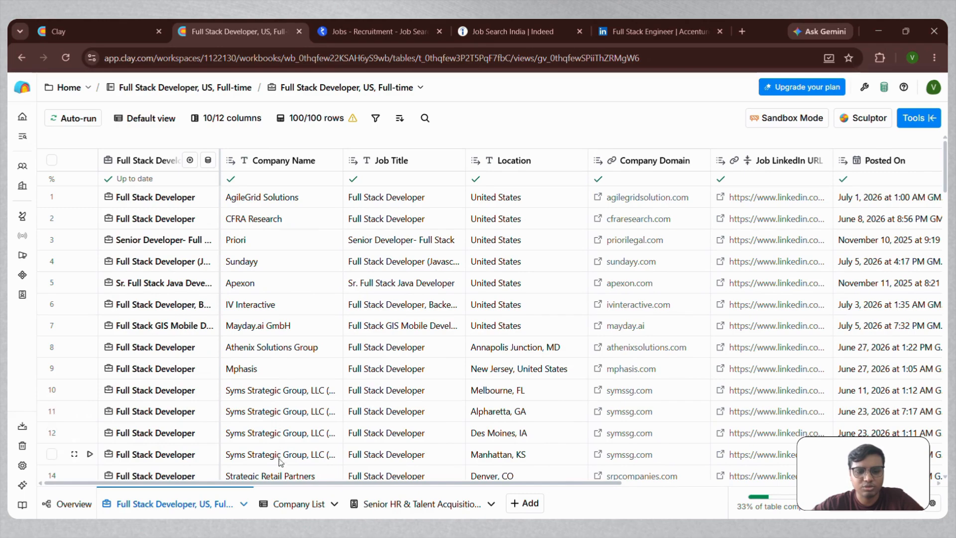
pyautogui.scroll(-2, 304, 437)
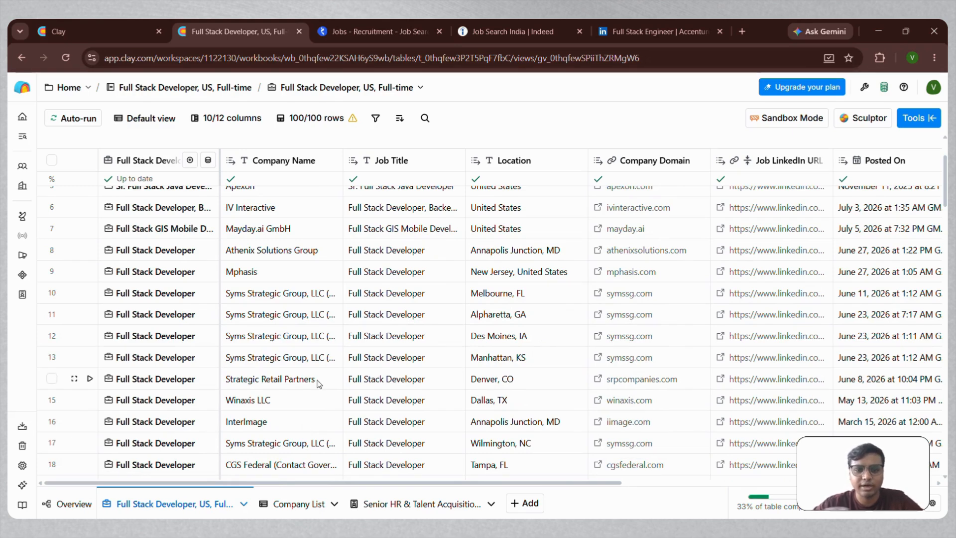
# Review the column options for Company Domain in the Company List table, including Dedupe.
pyautogui.click(306, 504)
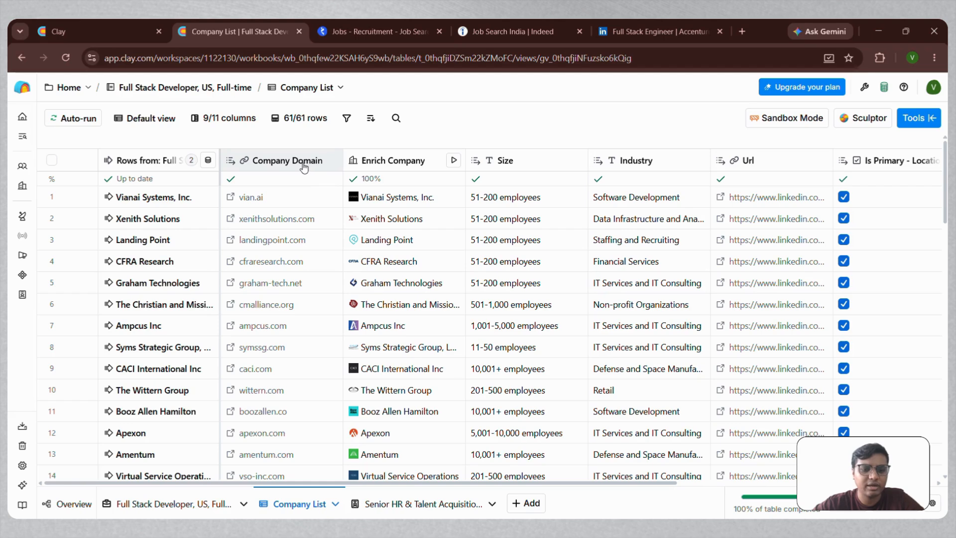
pyautogui.click(304, 167)
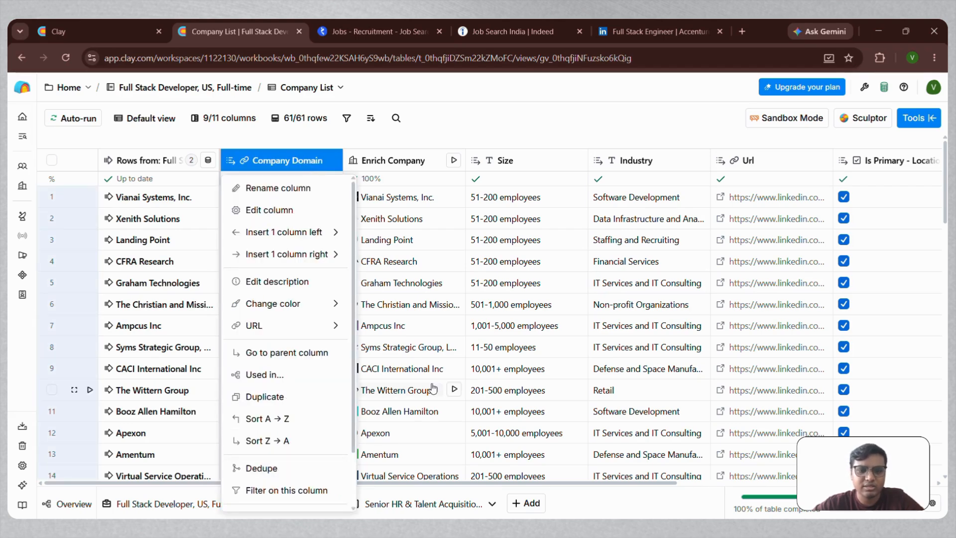
pyautogui.click(475, 142)
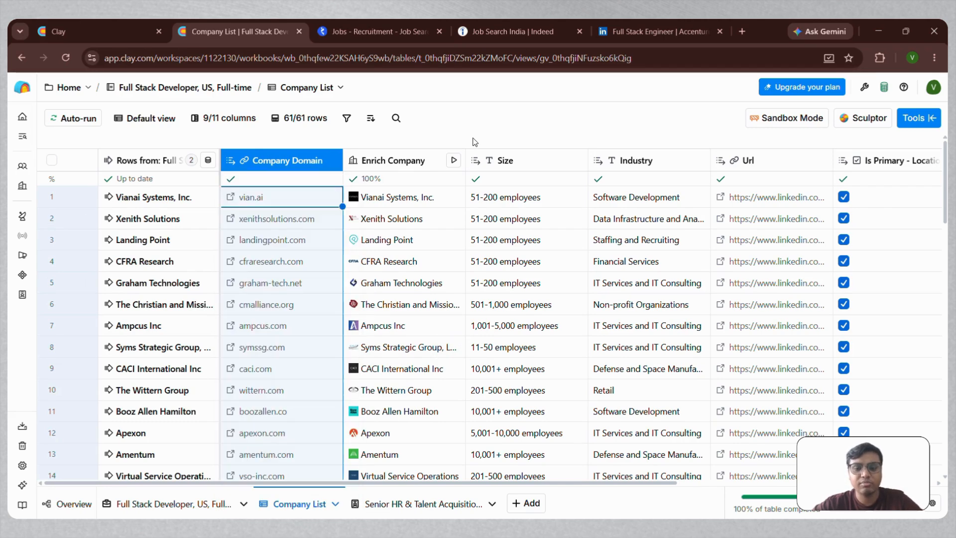
pyautogui.click(475, 142)
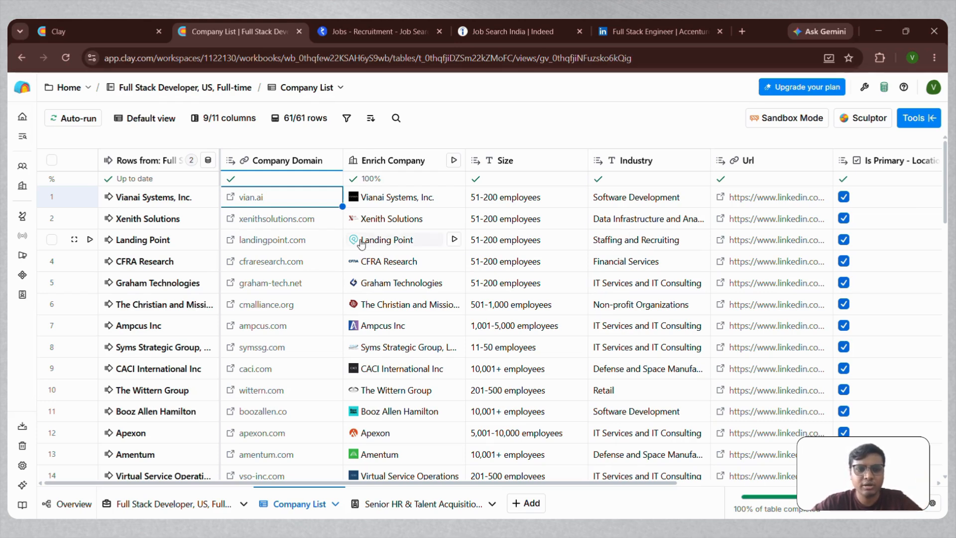
# Delete the Landing Point row, a Staffing and Recruiting company, from the Company List table.
pyautogui.click(619, 244)
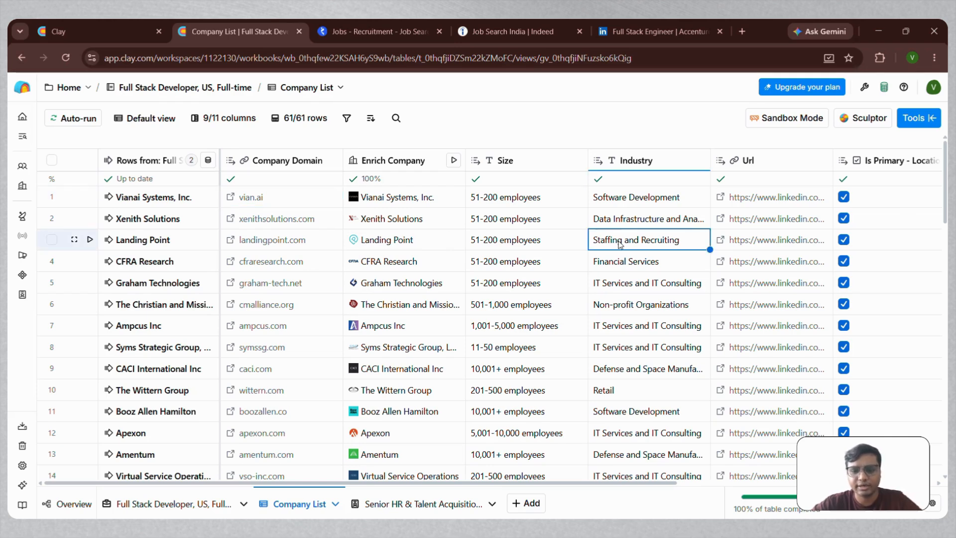
pyautogui.click(52, 240)
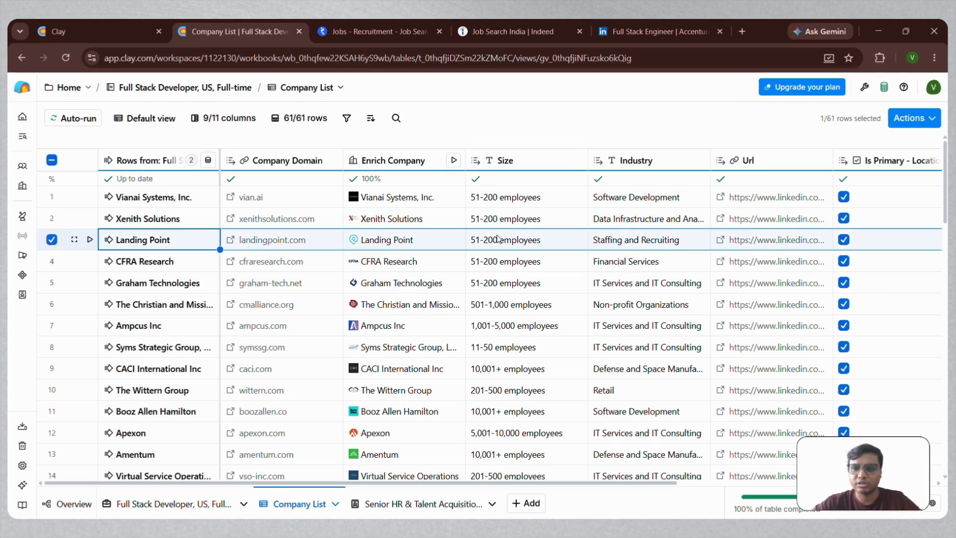
pyautogui.scroll(-1, 499, 238)
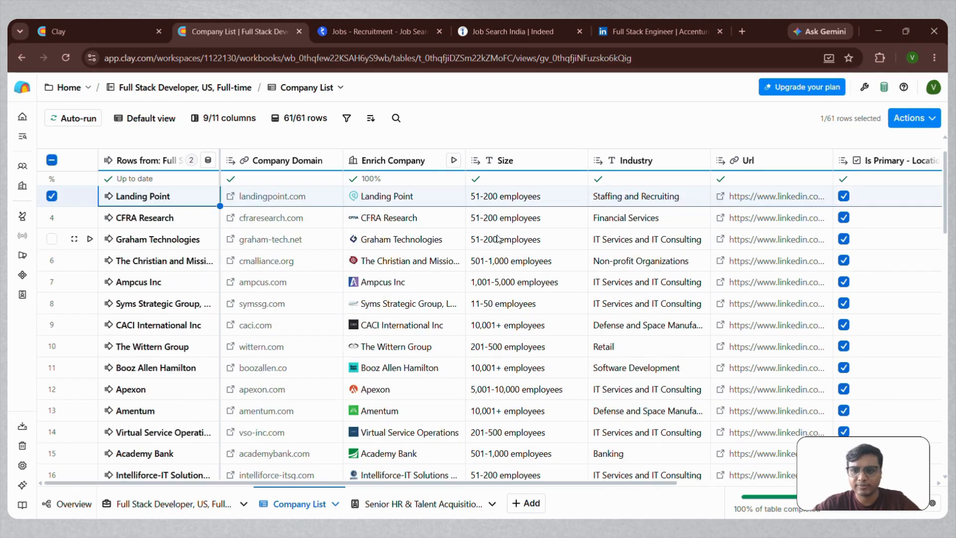
pyautogui.click(911, 118)
pyautogui.click(860, 167)
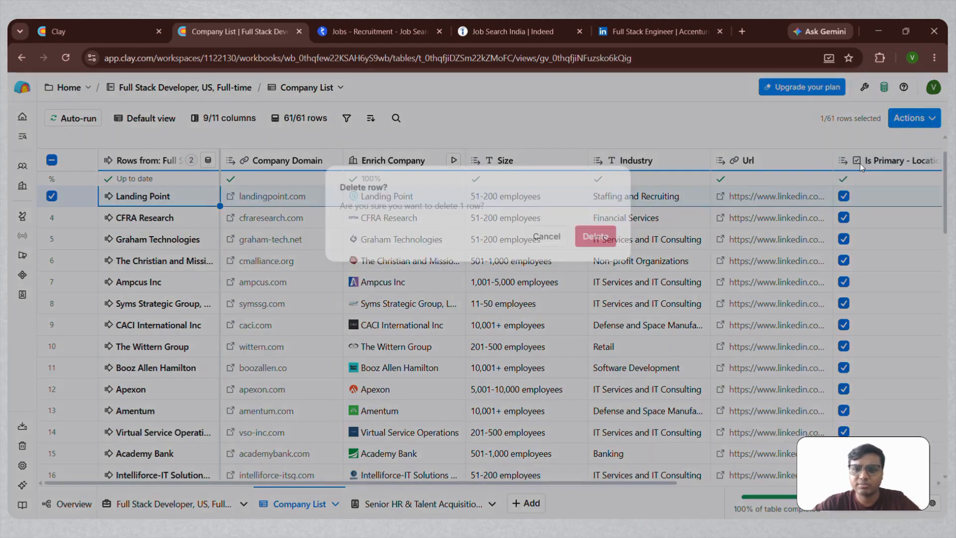
pyautogui.click(600, 237)
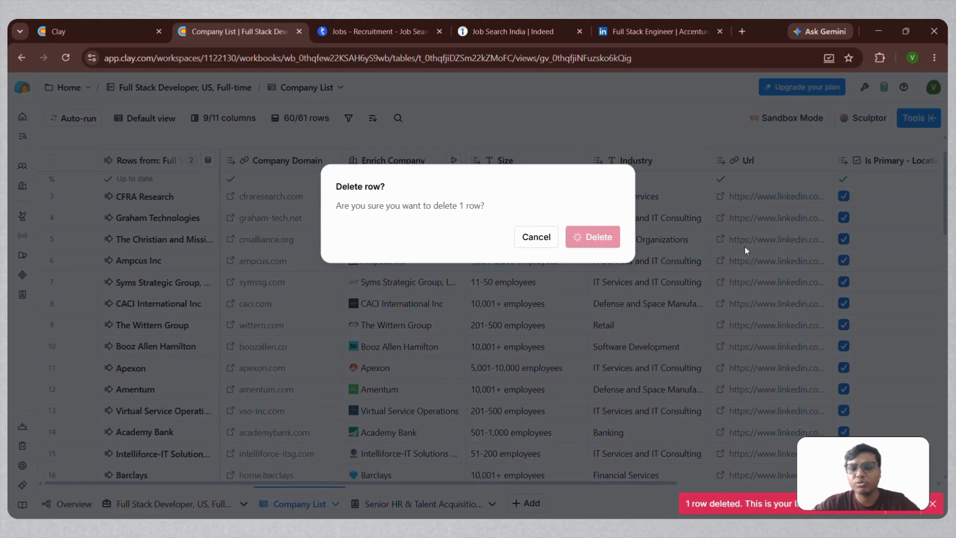
# Review the Company List table's enrichment columns, from company size and industry through Annual Revenue and the people search update.
pyautogui.hscroll(5, 742, 251)
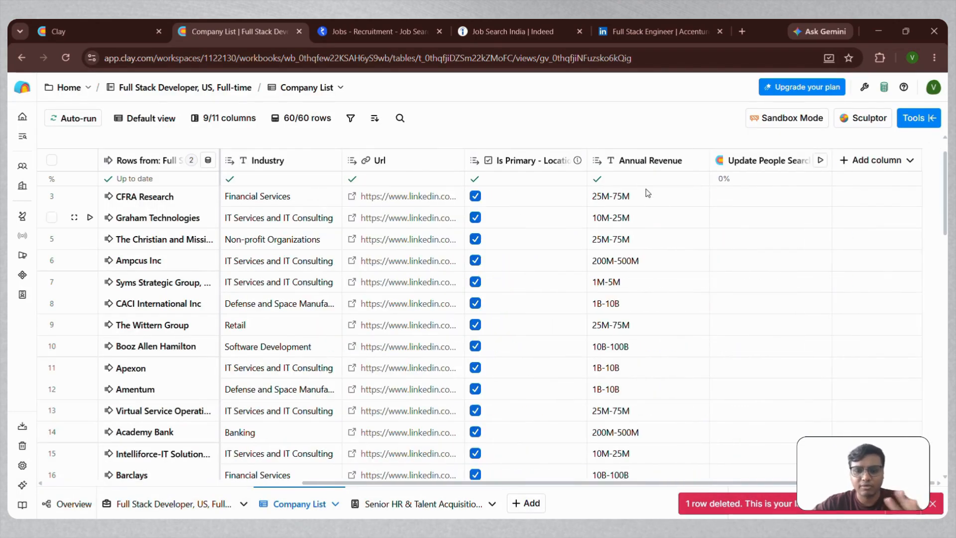
pyautogui.hscroll(-3, 617, 355)
pyautogui.hscroll(-3, 618, 355)
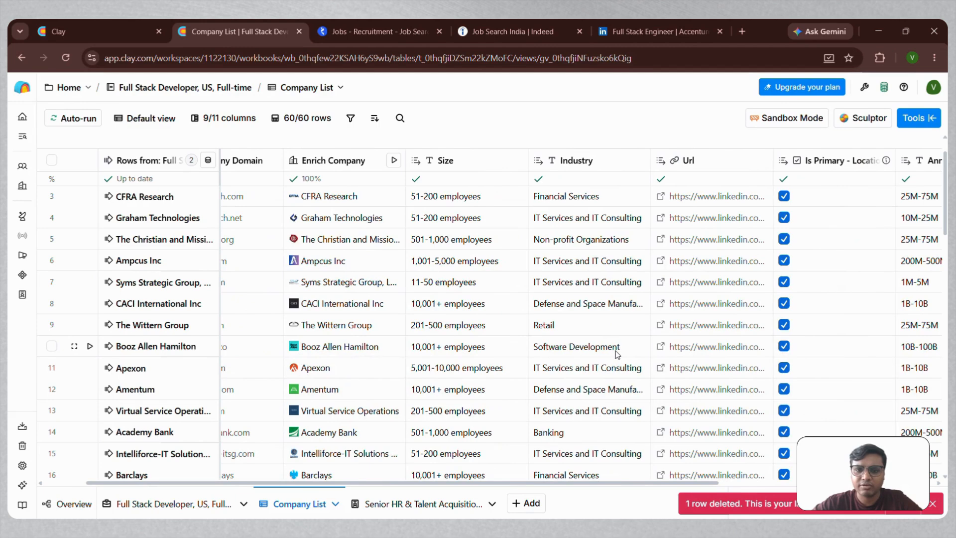
pyautogui.hscroll(-2, 618, 355)
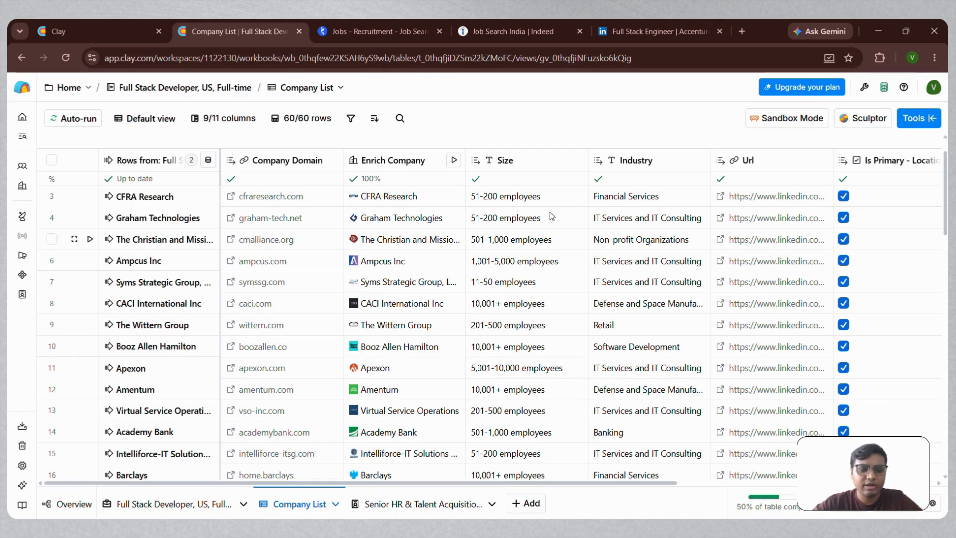
# In the workbook overview, examine the Senior HR & Talent Acquisition Leaders source's inputs, especially its job title keywords, and its linked person table.
pyautogui.click(54, 504)
pyautogui.click(476, 383)
pyautogui.scroll(3, 478, 384)
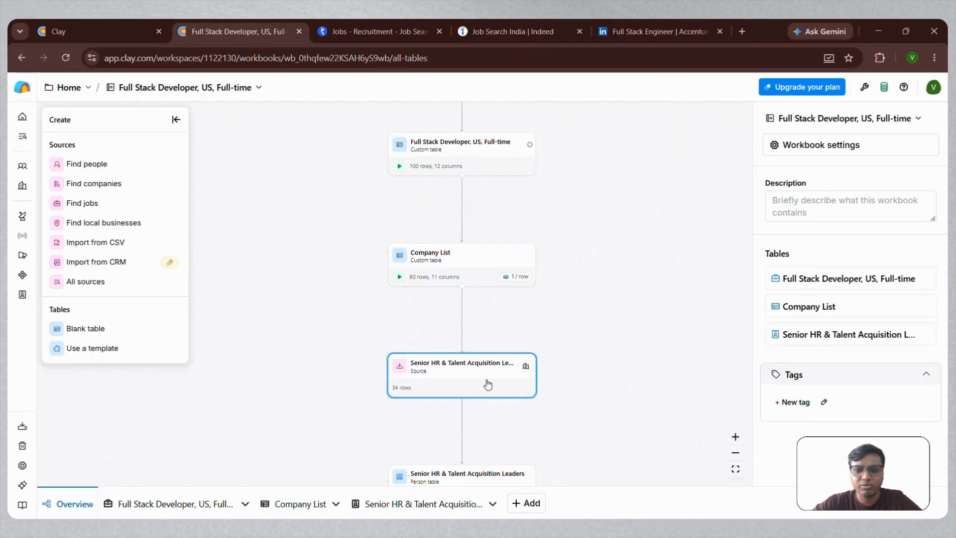
pyautogui.scroll(1, 487, 384)
pyautogui.click(487, 382)
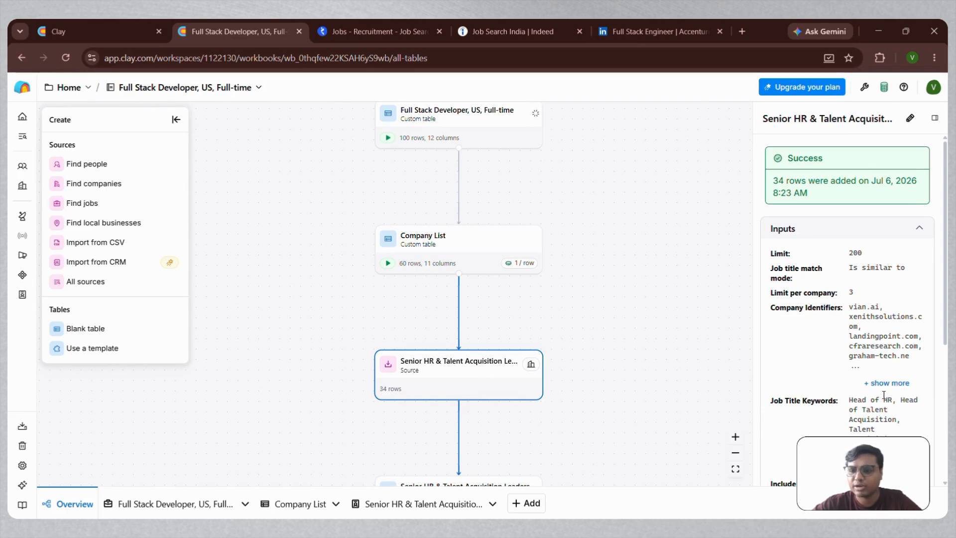
pyautogui.scroll(-2, 874, 375)
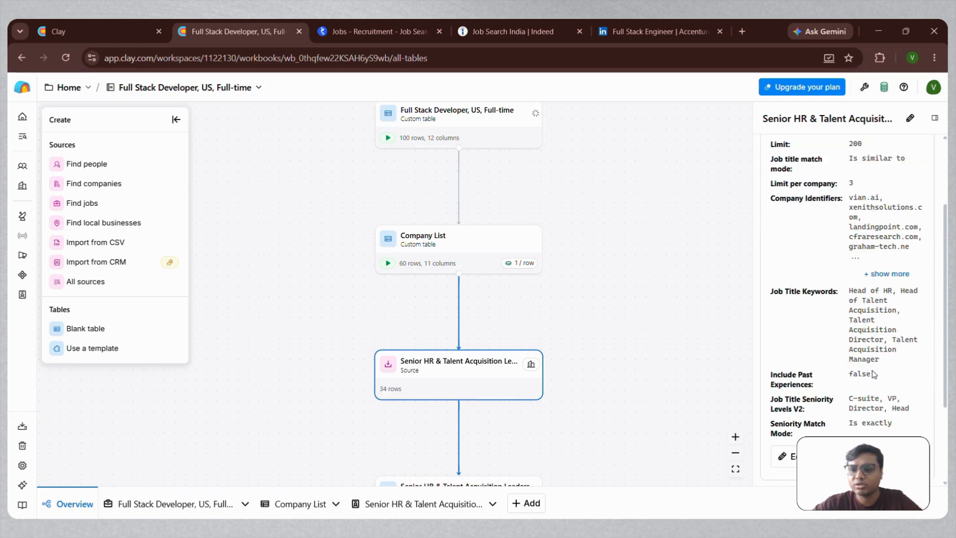
pyautogui.moveTo(848, 290); pyautogui.dragTo(890, 365)
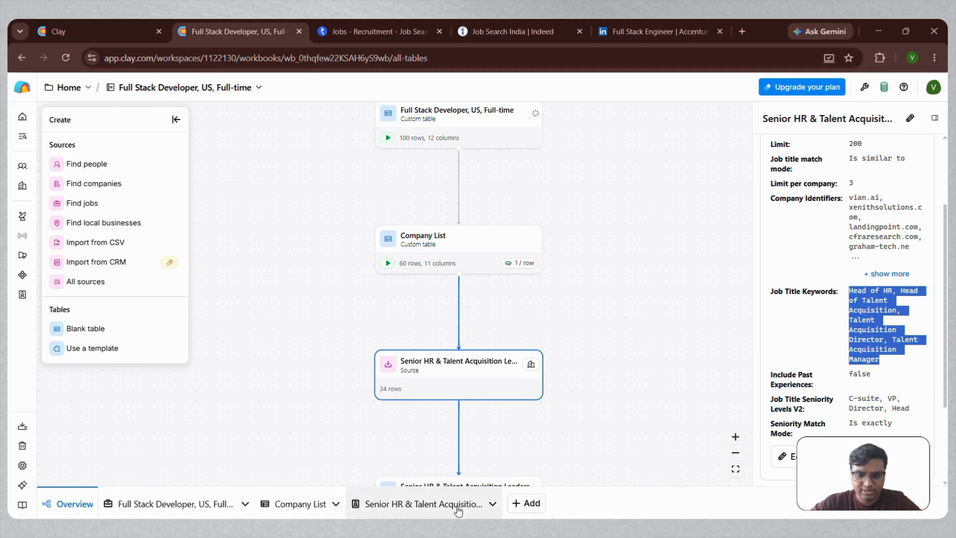
pyautogui.scroll(-3, 520, 377)
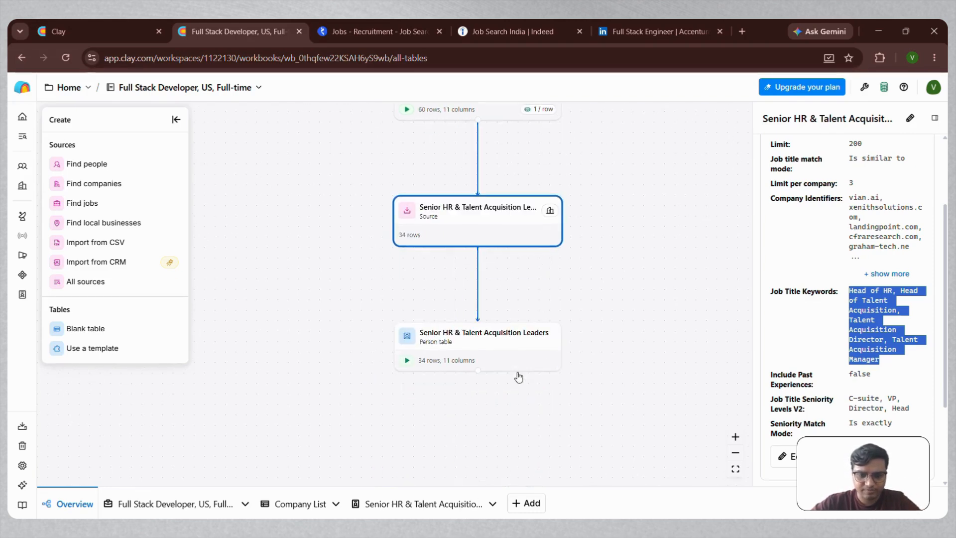
# Open the Senior HR & Talent Acquisition Leaders table and review its contact columns through Company Domain and LinkedIn Profile.
pyautogui.click(440, 508)
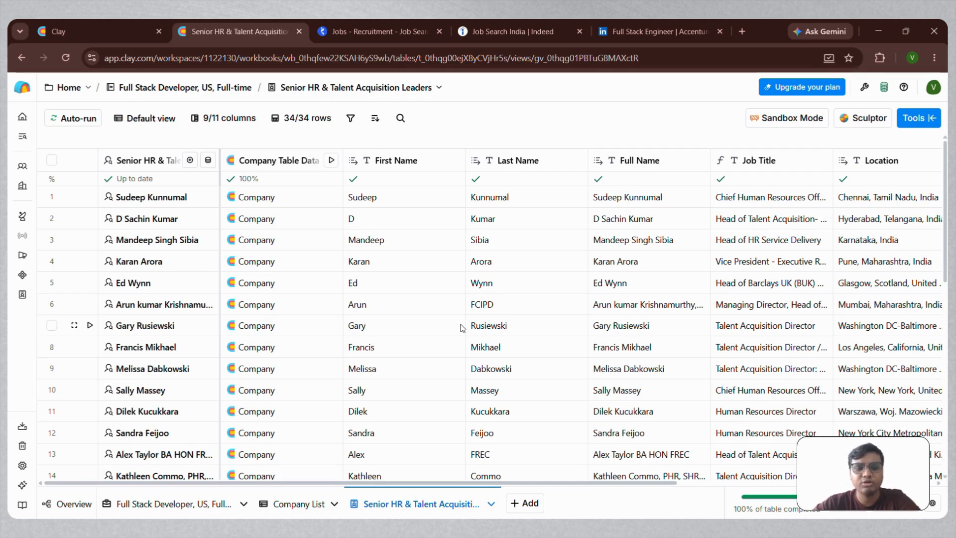
pyautogui.hscroll(5, 698, 250)
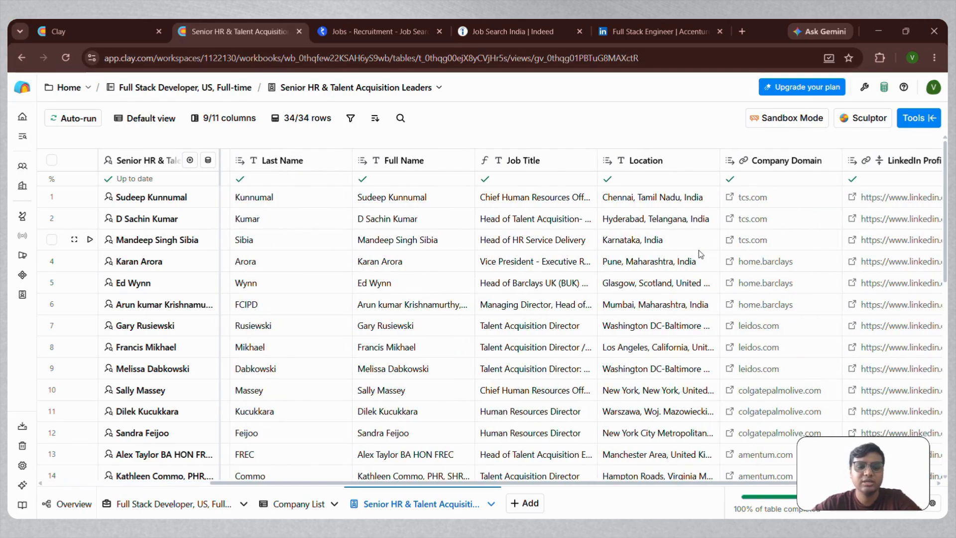
pyautogui.hscroll(2, 698, 250)
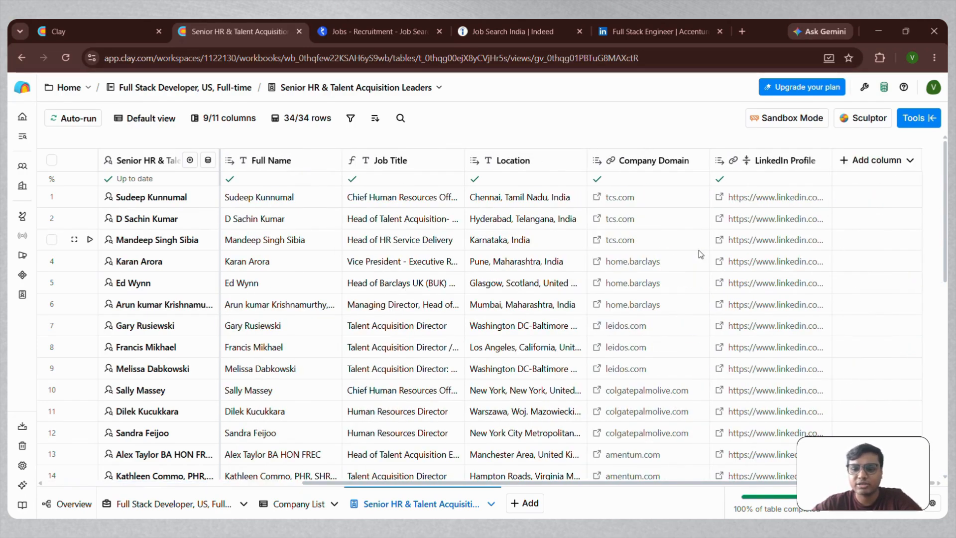
pyautogui.hscroll(-5, 698, 250)
pyautogui.hscroll(-2, 698, 250)
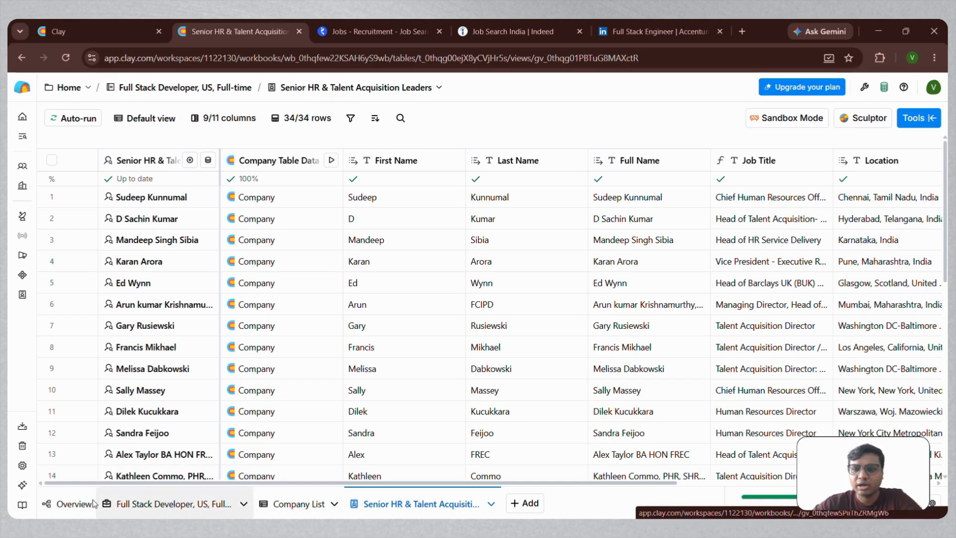
# Return to the workbook overview, review the Full Stack Developer job source's inputs and follow the flow down to the HR contacts table.
pyautogui.click(64, 506)
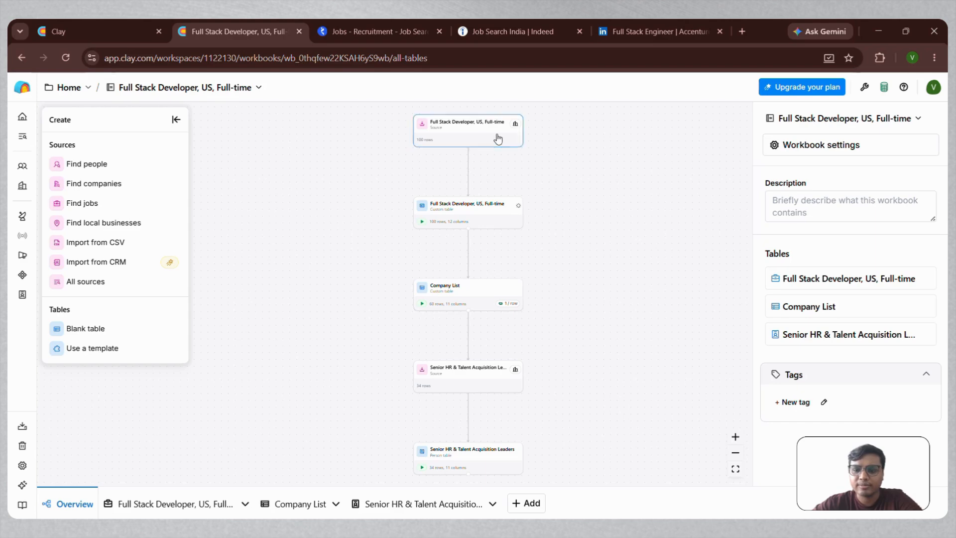
pyautogui.click(496, 139)
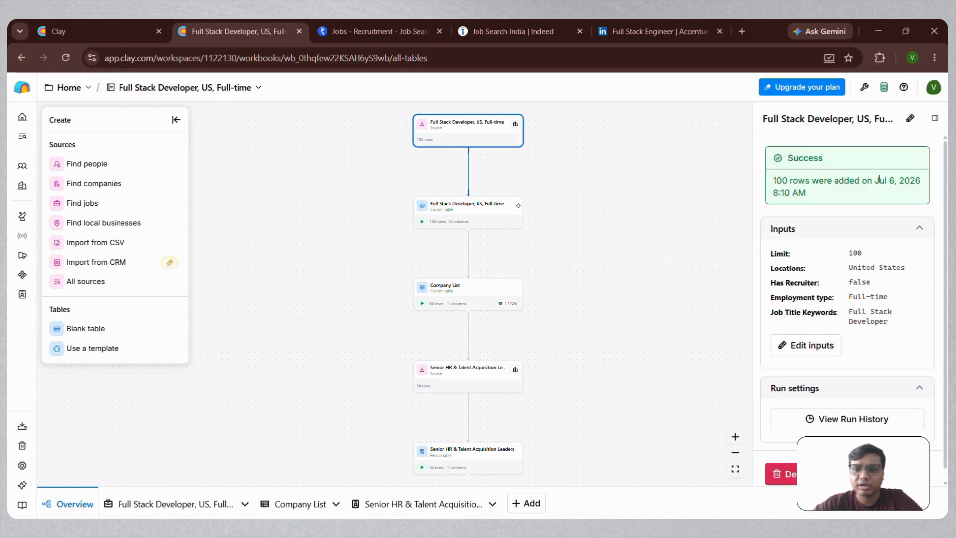
pyautogui.scroll(-1, 898, 341)
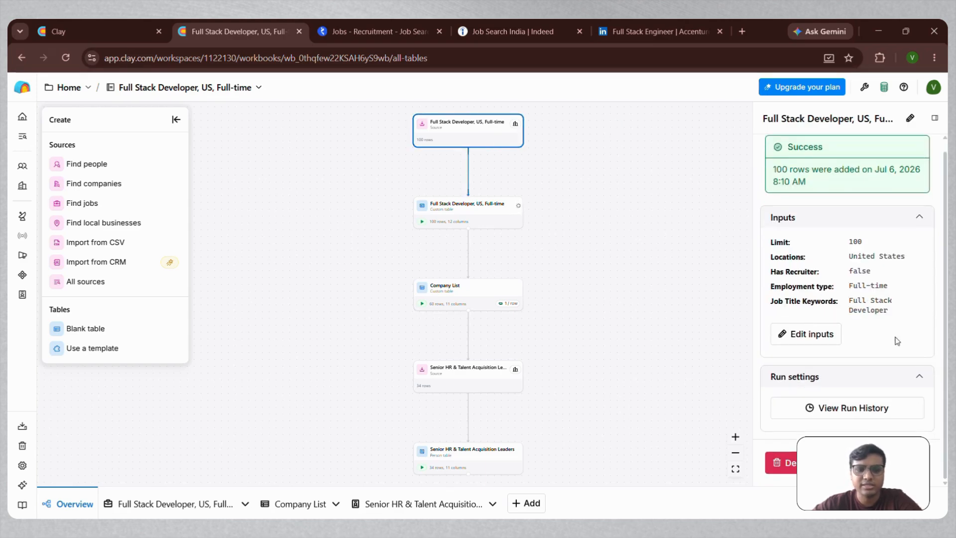
pyautogui.scroll(1, 897, 342)
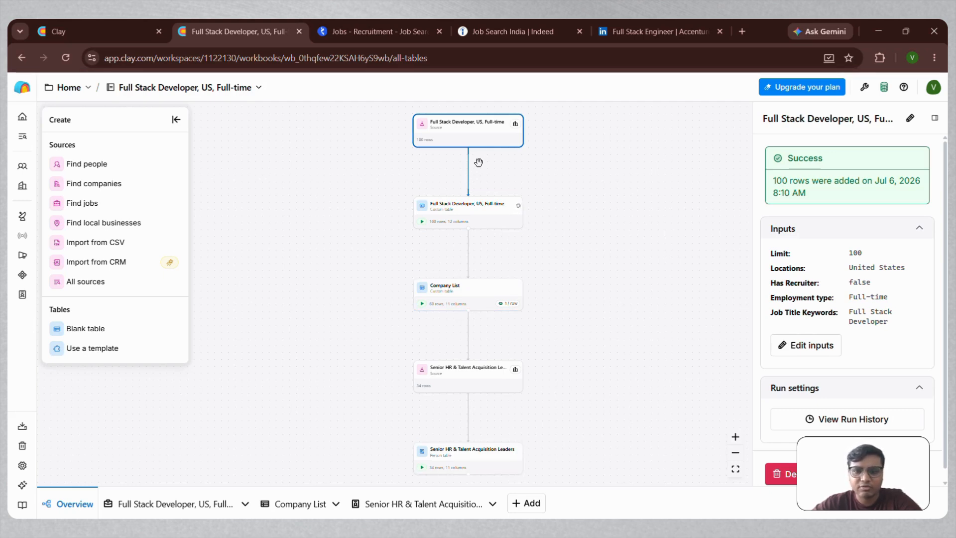
pyautogui.scroll(2, 478, 163)
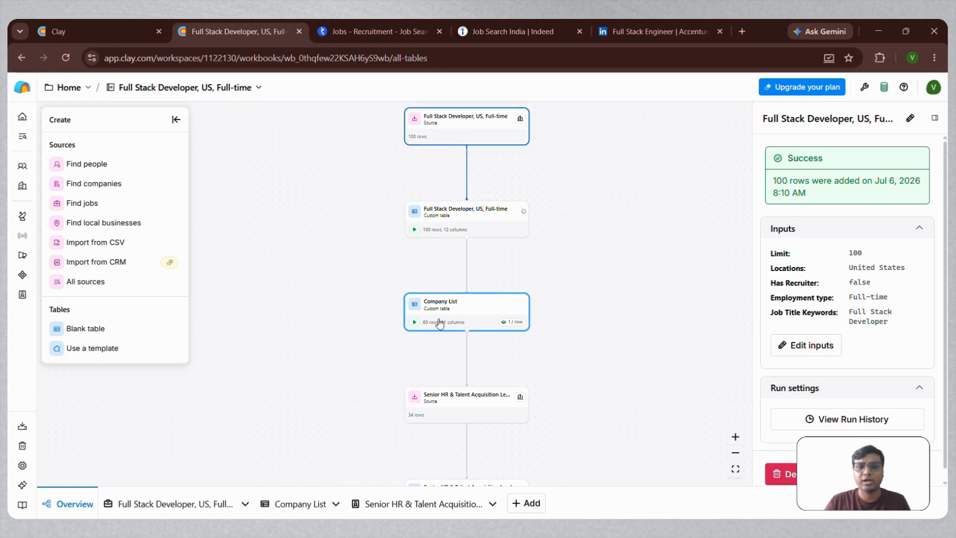
pyautogui.scroll(-3, 481, 325)
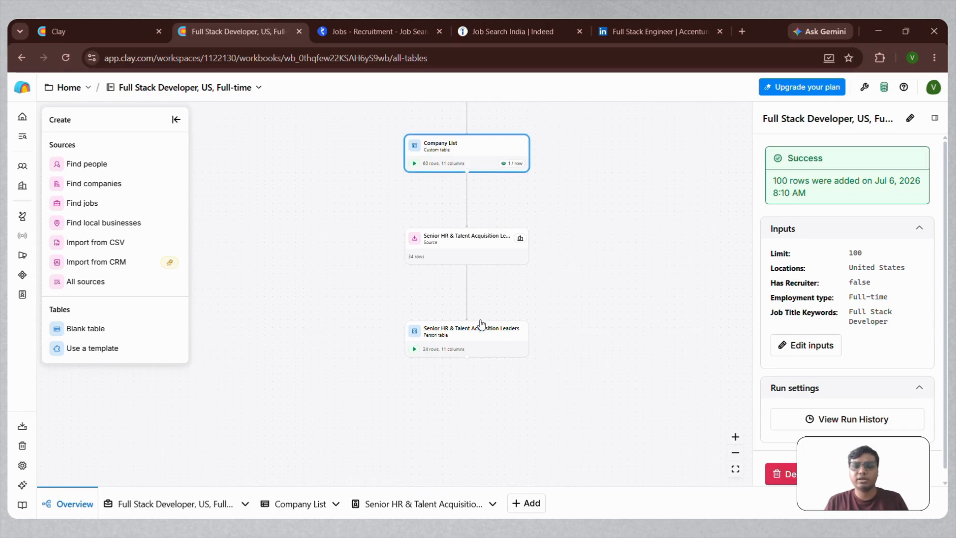